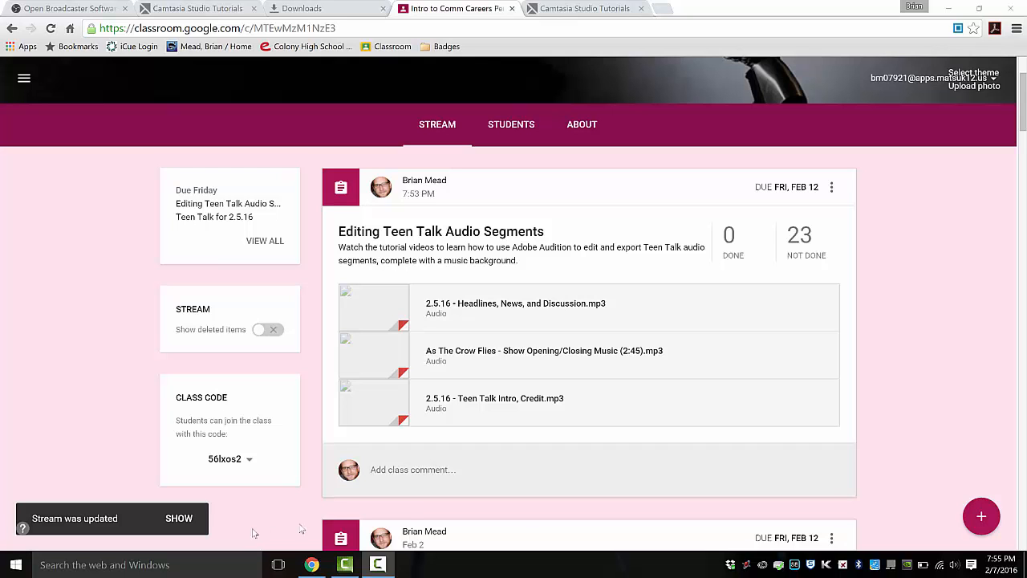
- Download the Headlines, News, and Discussion audio file from Drive, past the virus-scan warning
{"action": "scroll", "coordinate": [514, 520], "scroll_direction": "up", "scroll_amount": 2}
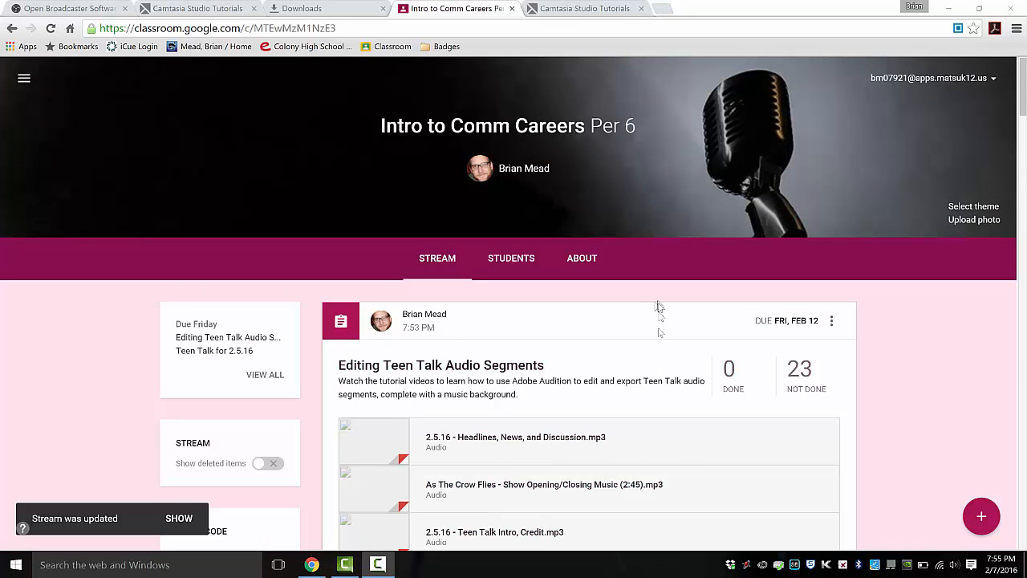
{"action": "scroll", "coordinate": [696, 414], "scroll_direction": "down", "scroll_amount": 1}
{"action": "scroll", "coordinate": [698, 414], "scroll_direction": "up", "scroll_amount": 1}
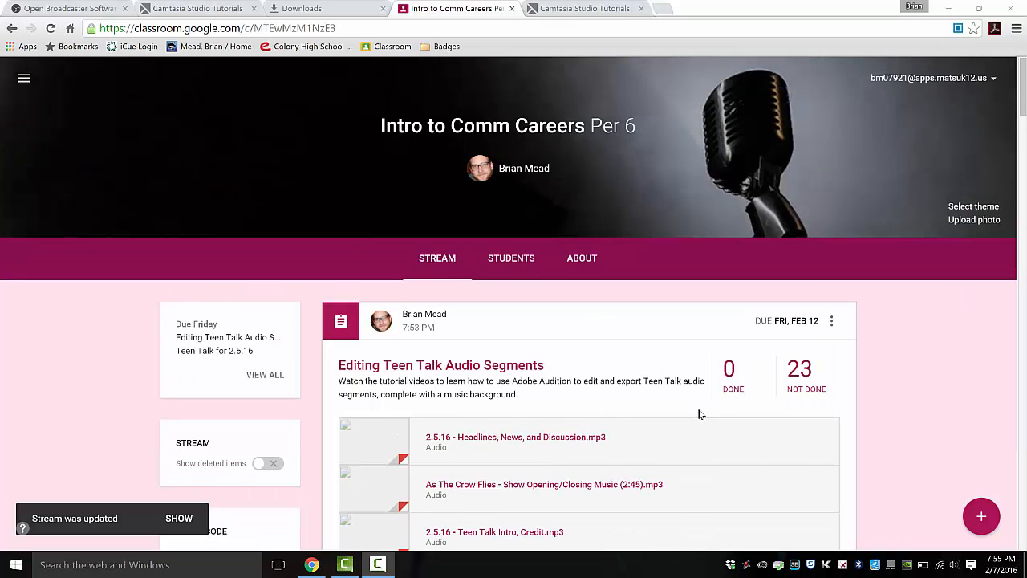
{"action": "scroll", "coordinate": [699, 413], "scroll_direction": "down", "scroll_amount": 2}
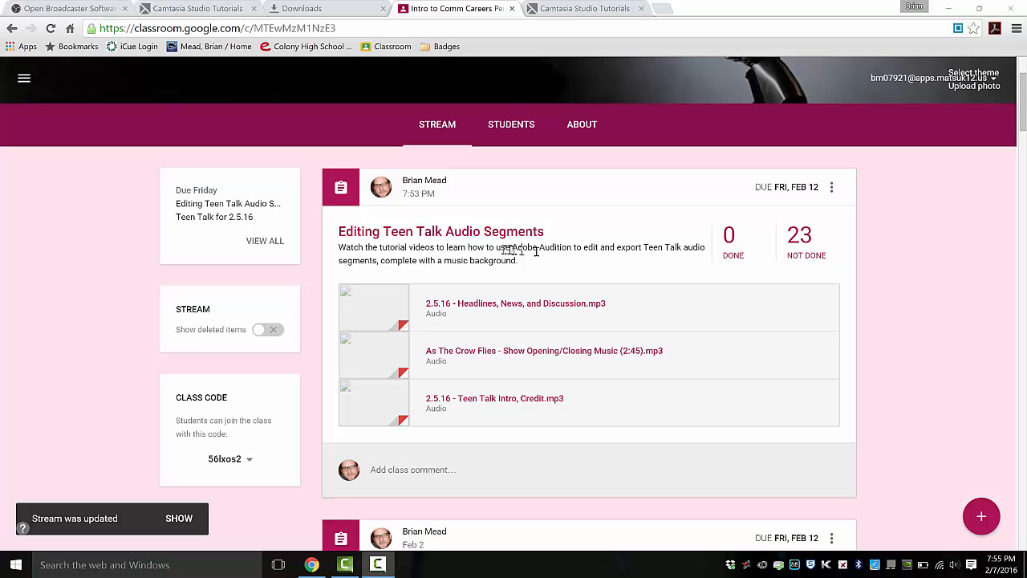
{"action": "left_click", "coordinate": [493, 305]}
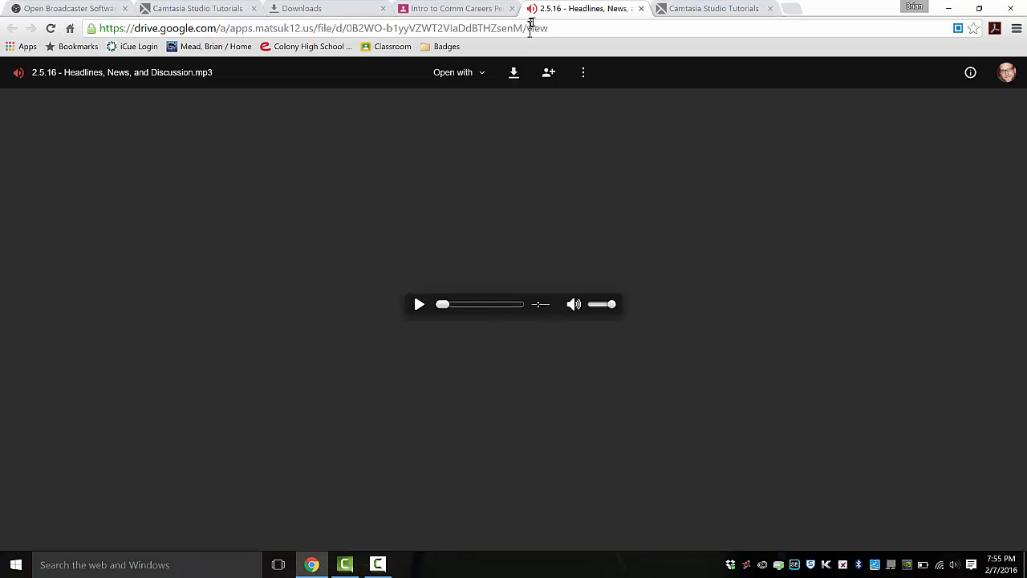
{"action": "left_click", "coordinate": [513, 74]}
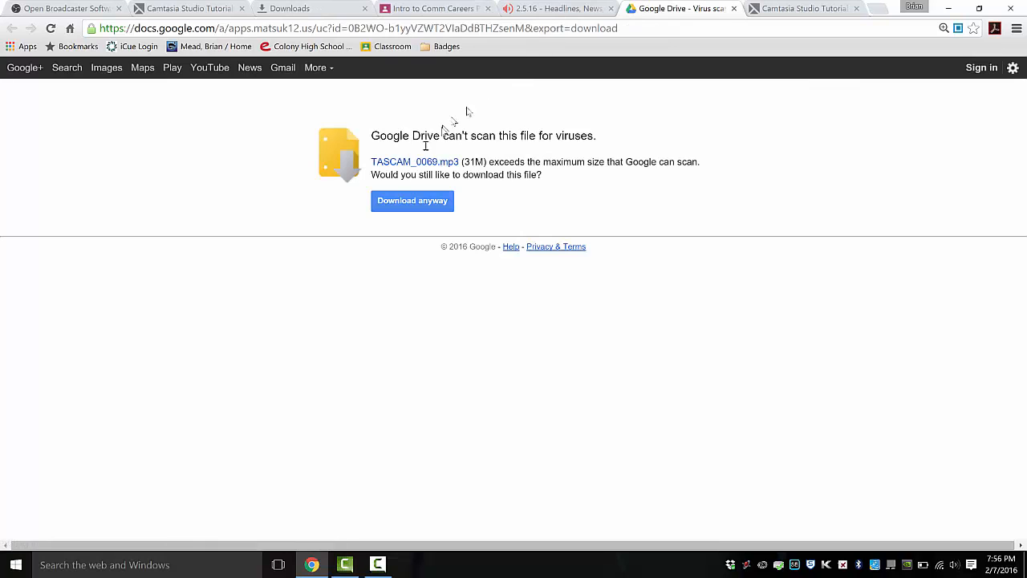
{"action": "left_click", "coordinate": [402, 203]}
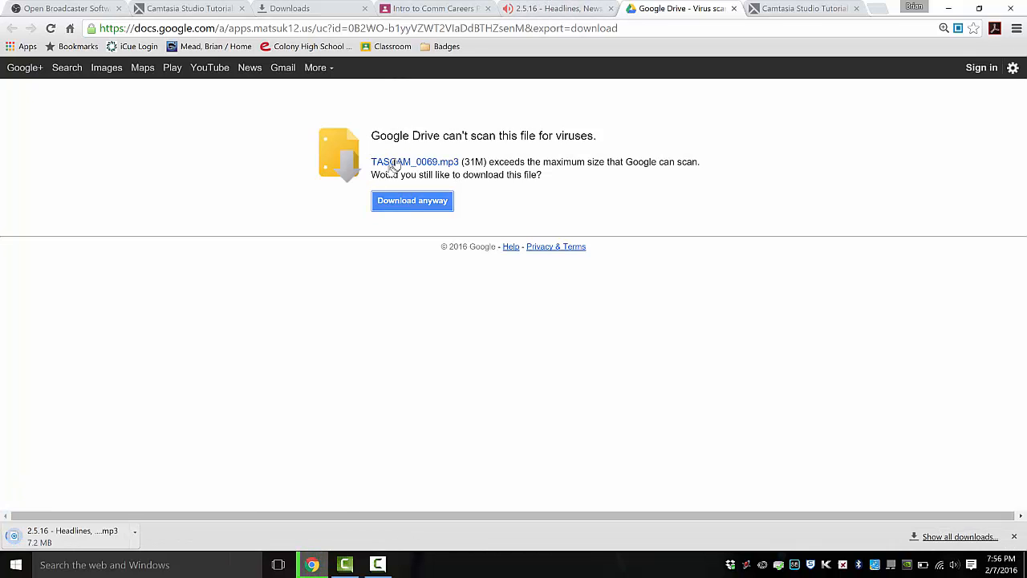
{"action": "left_click", "coordinate": [556, 10]}
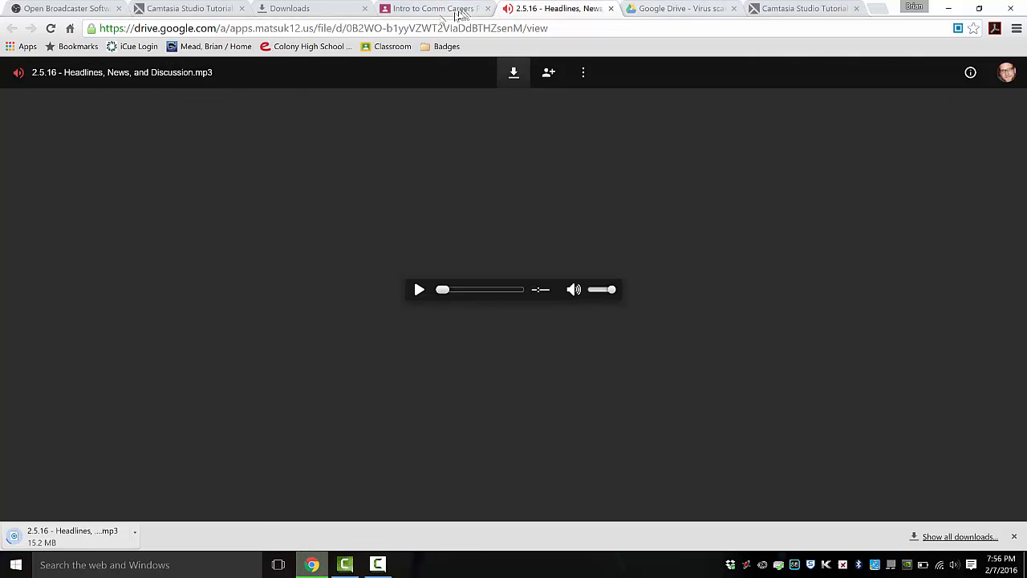
{"action": "left_click", "coordinate": [611, 9]}
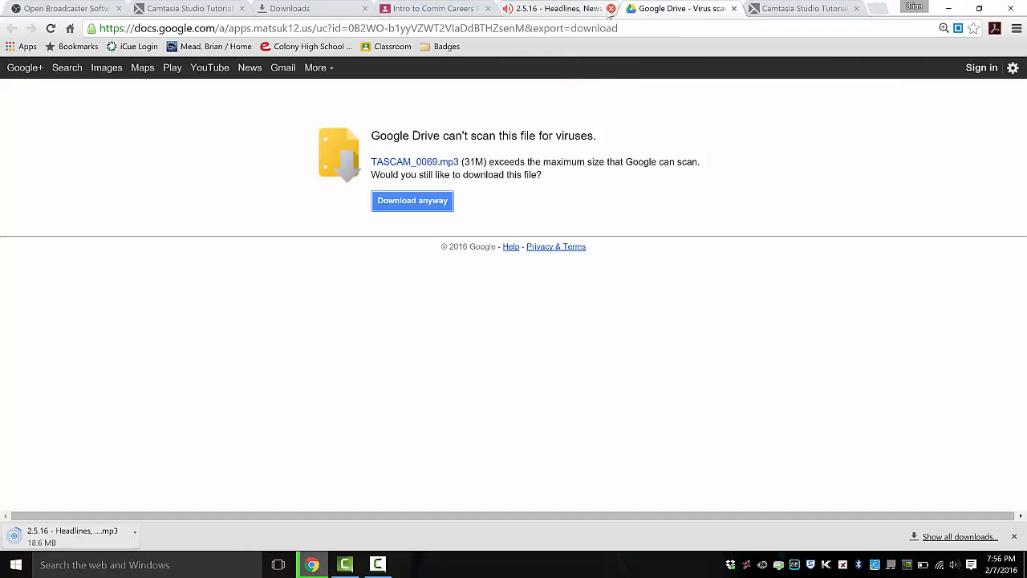
{"action": "left_click", "coordinate": [473, 12]}
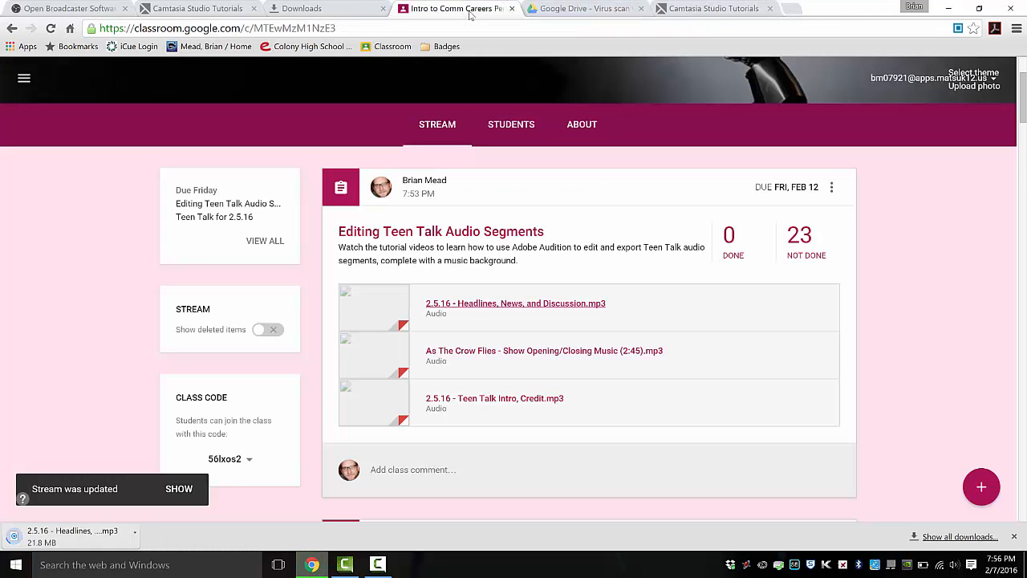
- Download the As The Crow Flies show music and the Teen Talk Intro, Credit files
{"action": "left_click", "coordinate": [466, 354]}
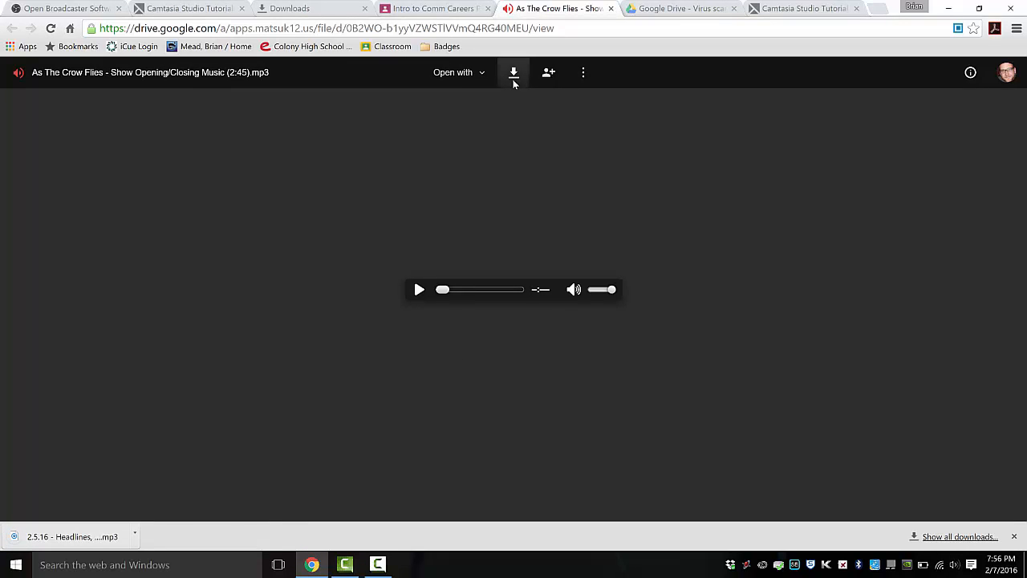
{"action": "left_click", "coordinate": [513, 78]}
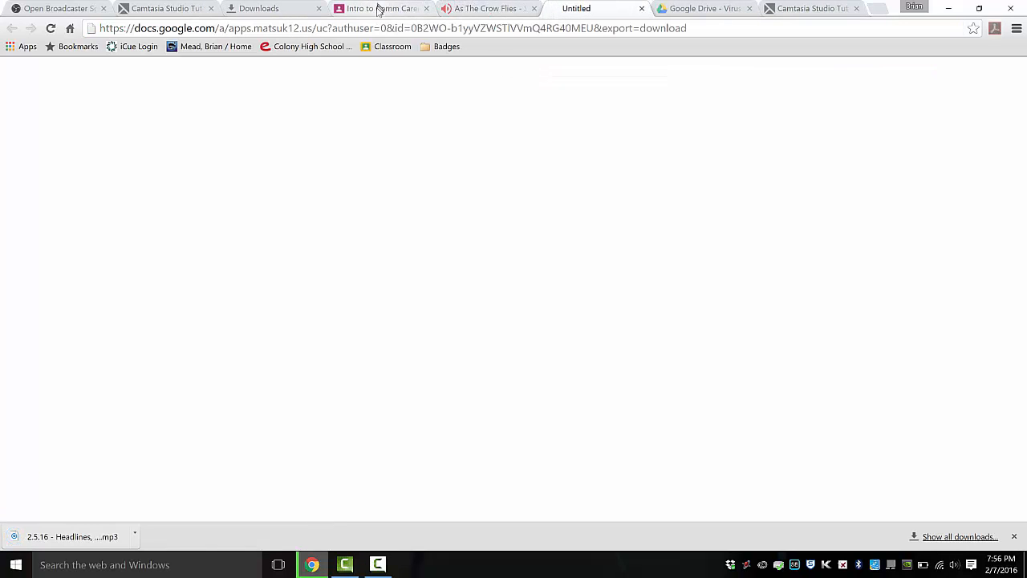
{"action": "left_click", "coordinate": [383, 7]}
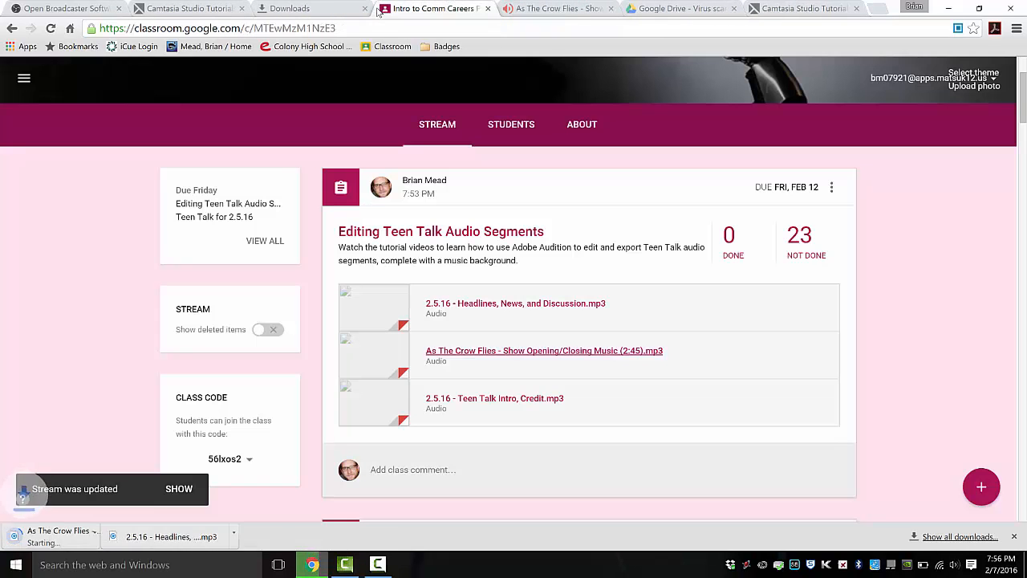
{"action": "left_click", "coordinate": [462, 399]}
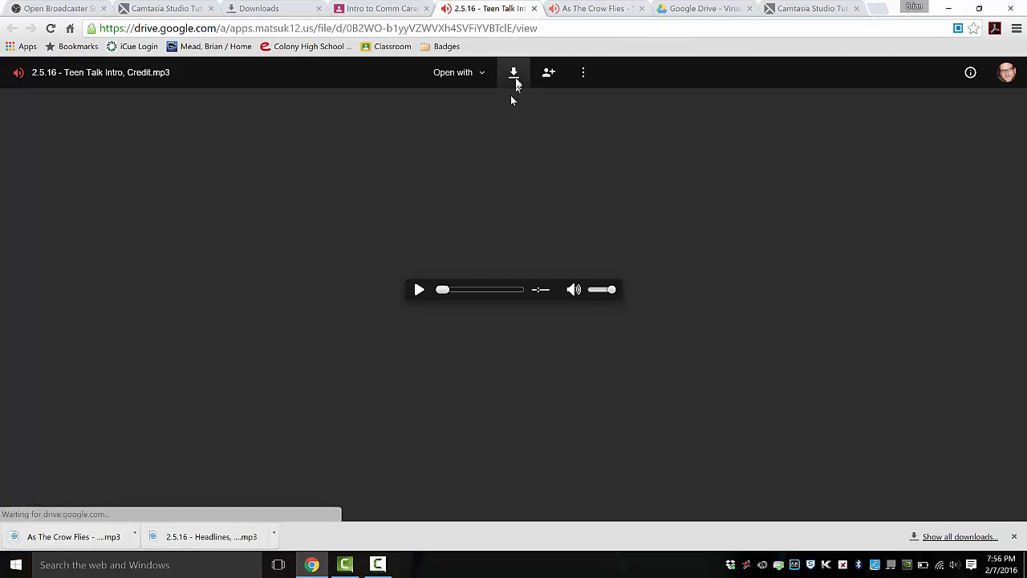
{"action": "left_click", "coordinate": [514, 73]}
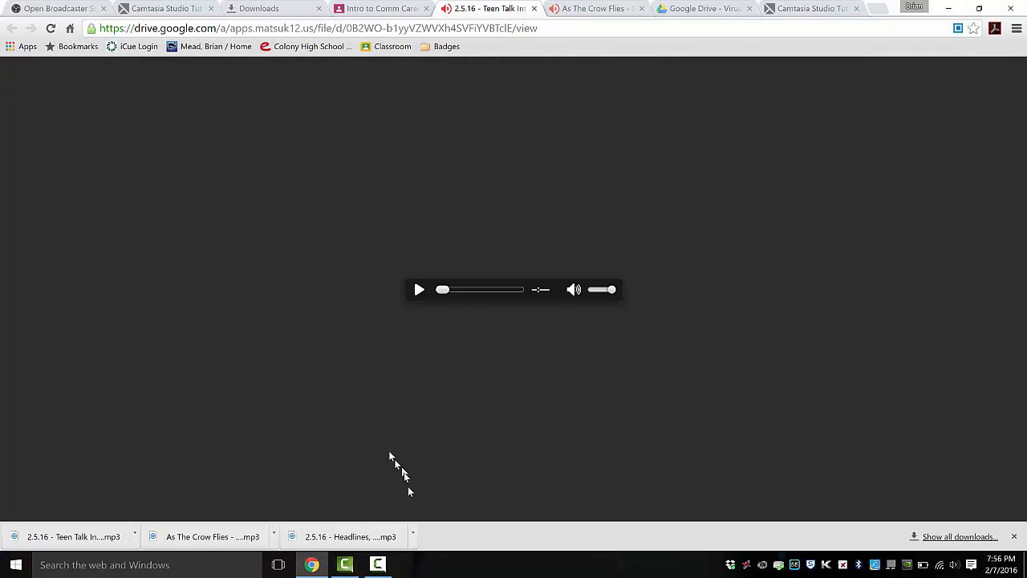
- Launch Adobe Audition CC 2015 from the Start menu's All apps list
{"action": "left_click", "coordinate": [14, 566]}
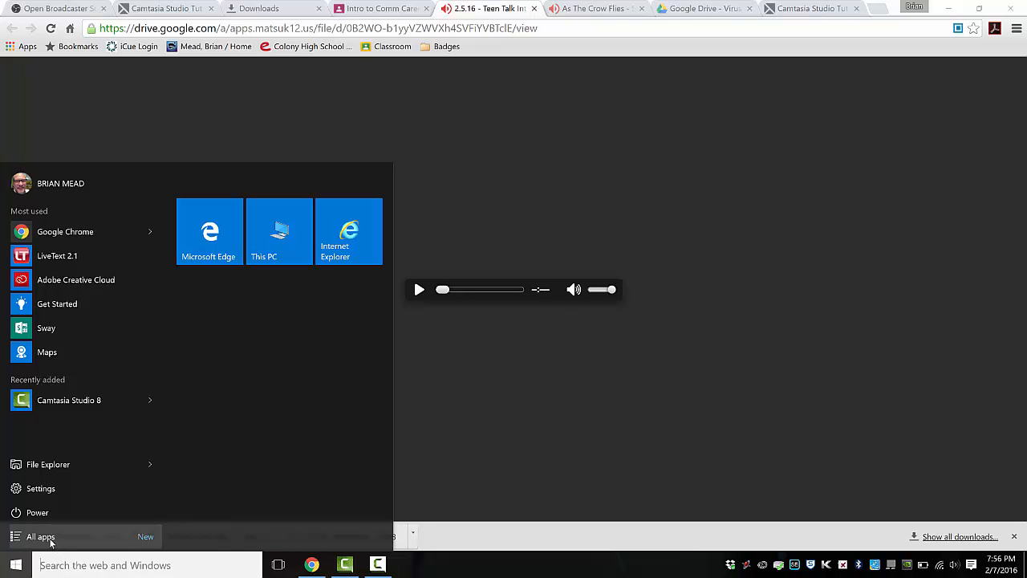
{"action": "left_click", "coordinate": [18, 537]}
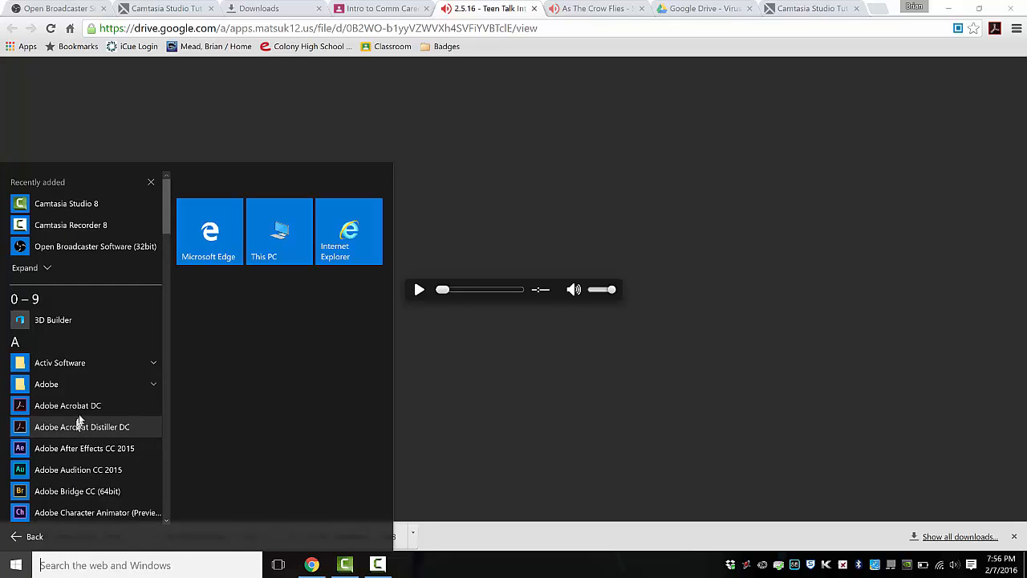
{"action": "scroll", "coordinate": [81, 432], "scroll_direction": "down", "scroll_amount": 1}
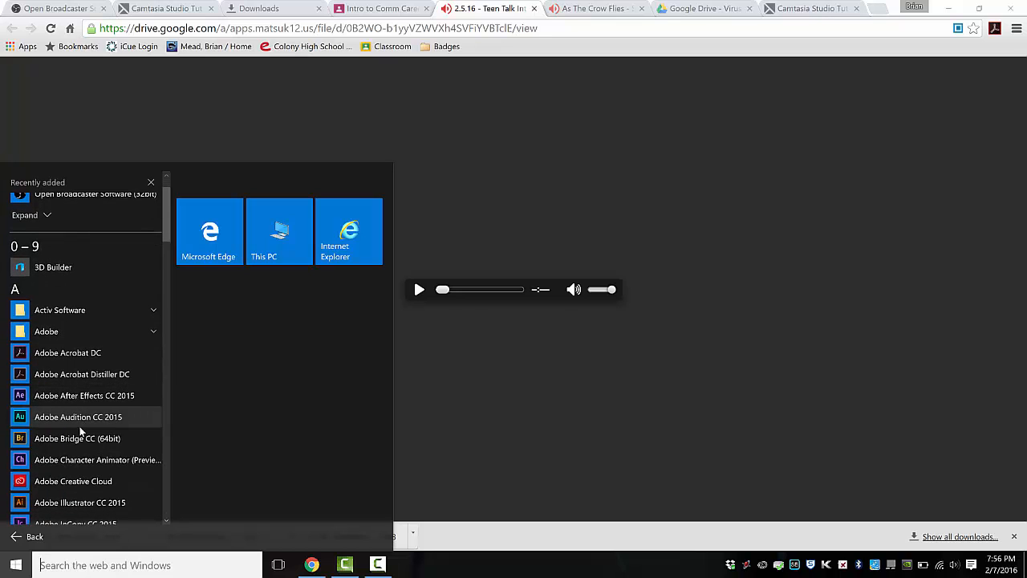
{"action": "scroll", "coordinate": [80, 432], "scroll_direction": "down", "scroll_amount": 1}
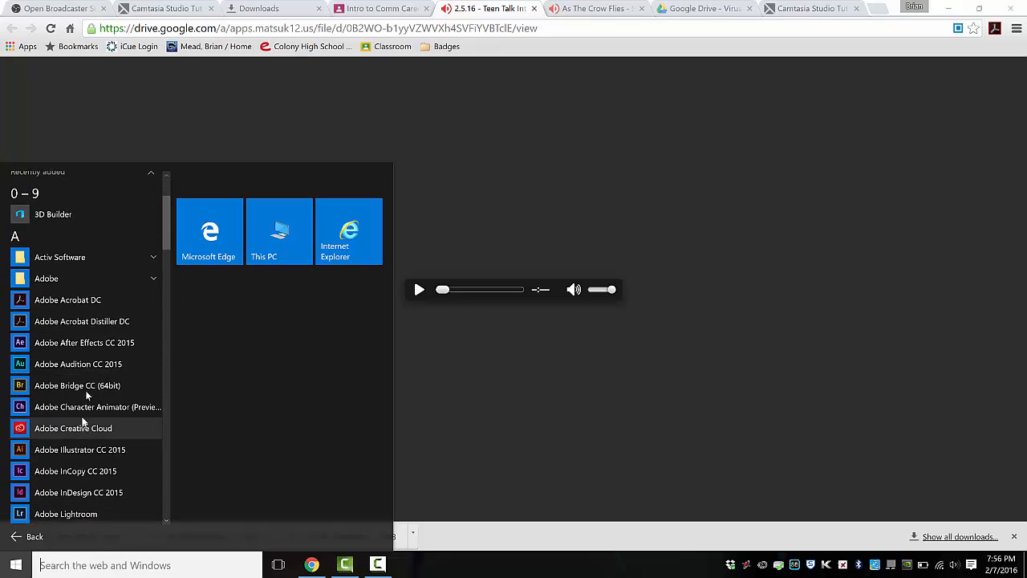
{"action": "left_click", "coordinate": [53, 365]}
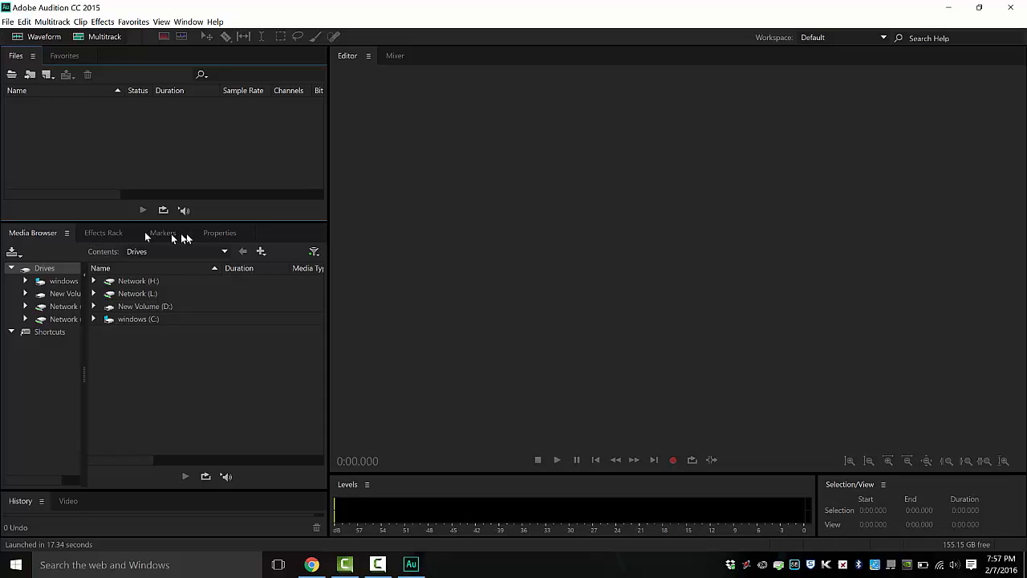
{"action": "left_click", "coordinate": [111, 233]}
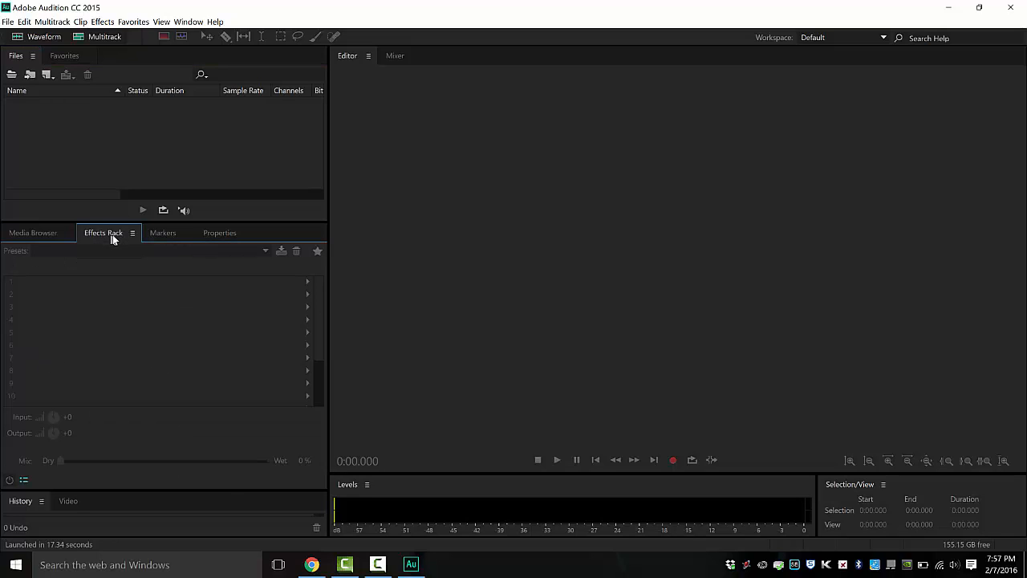
{"action": "left_click", "coordinate": [157, 234]}
{"action": "left_click", "coordinate": [207, 232]}
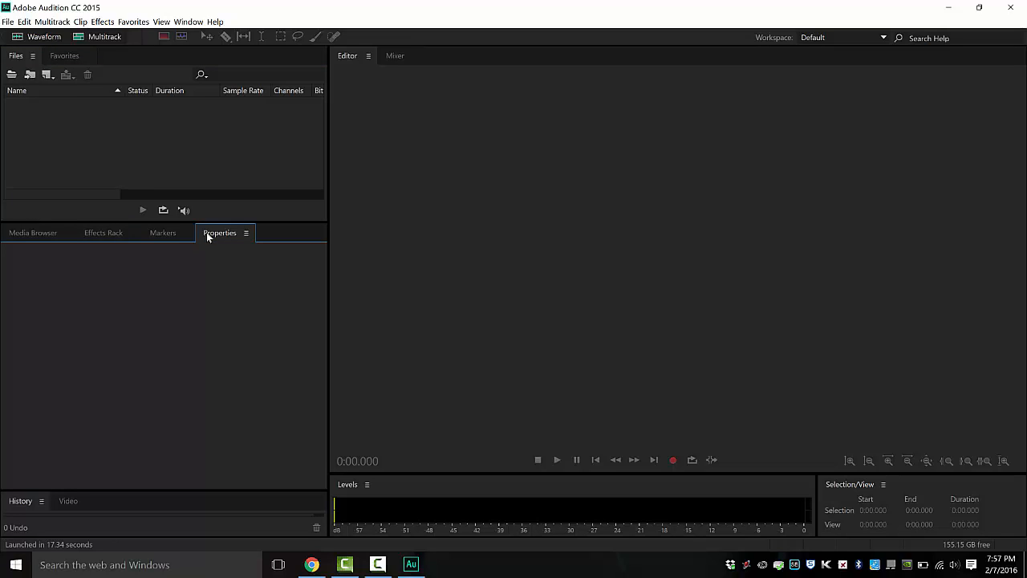
{"action": "left_click", "coordinate": [49, 230]}
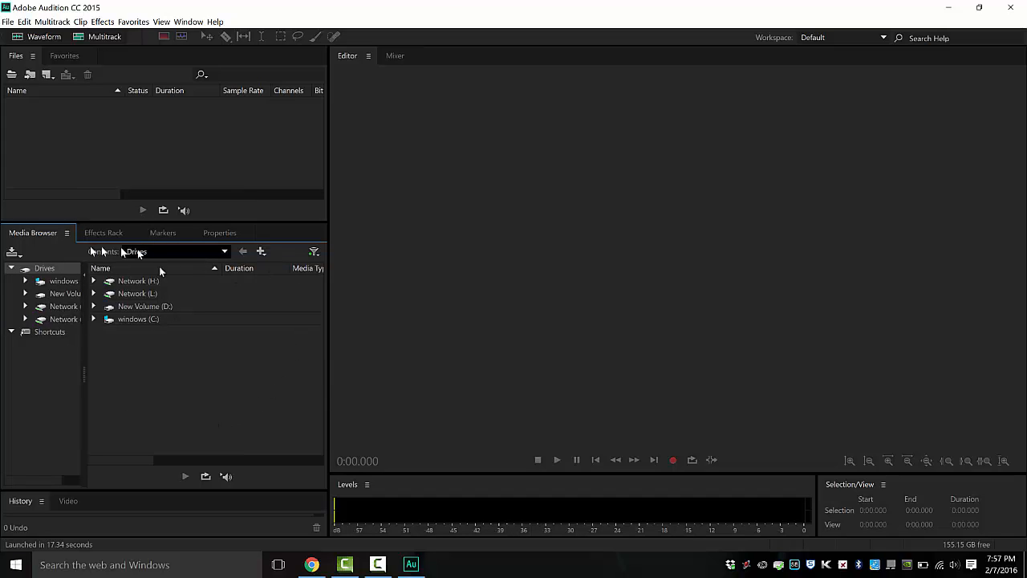
{"action": "left_click", "coordinate": [543, 223]}
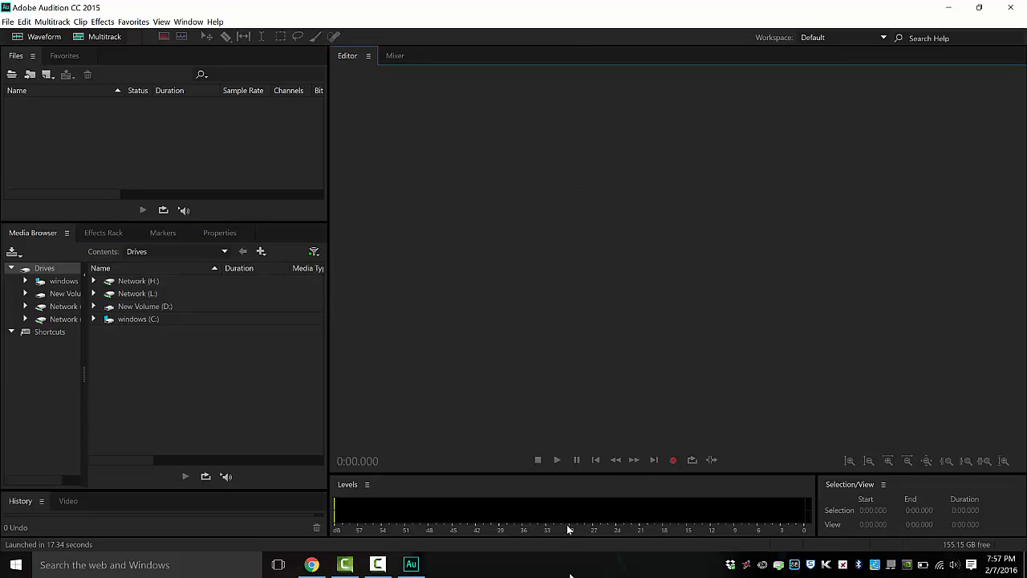
{"action": "left_click", "coordinate": [581, 486]}
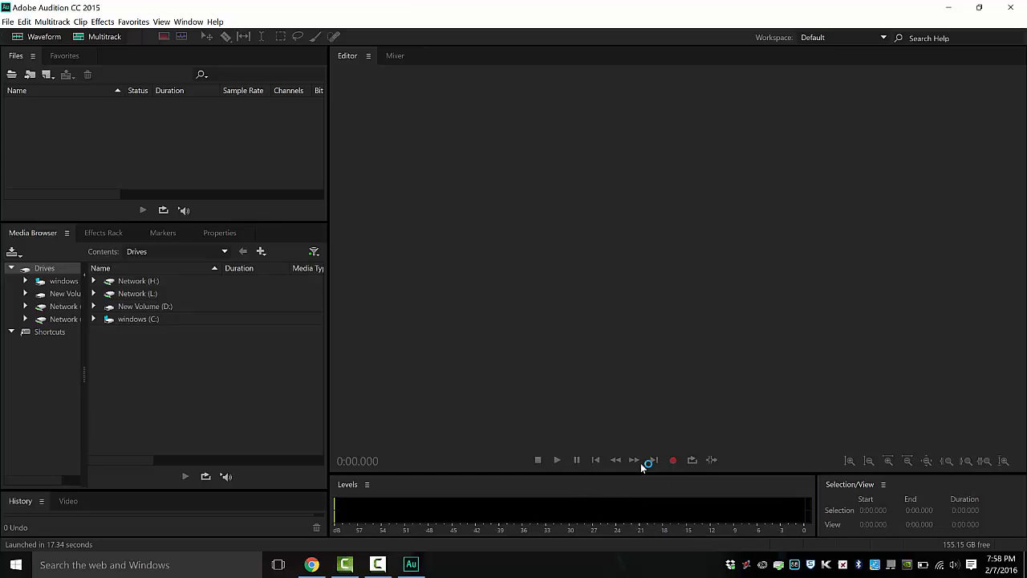
{"action": "left_click", "coordinate": [576, 265]}
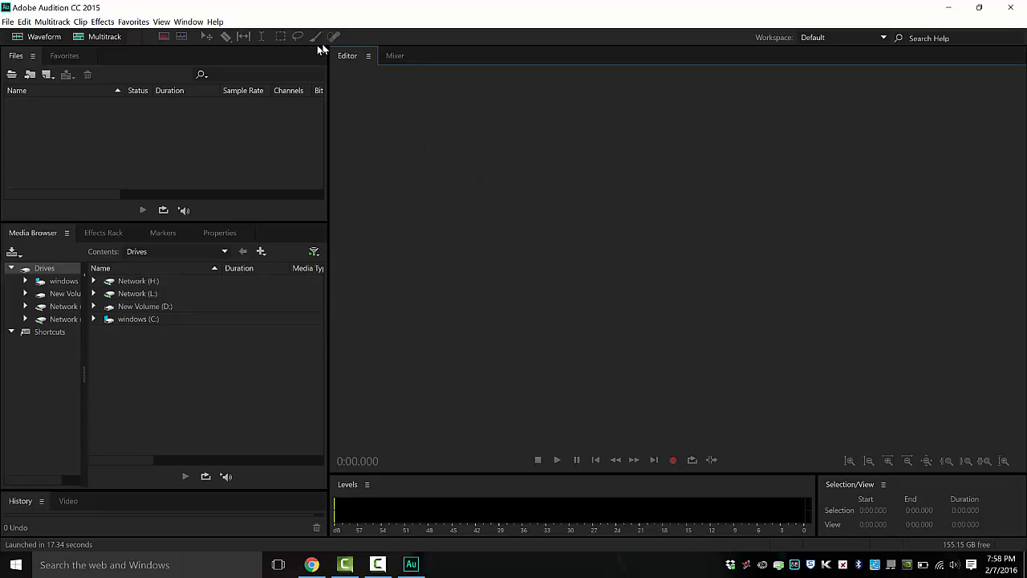
{"action": "left_click", "coordinate": [36, 418]}
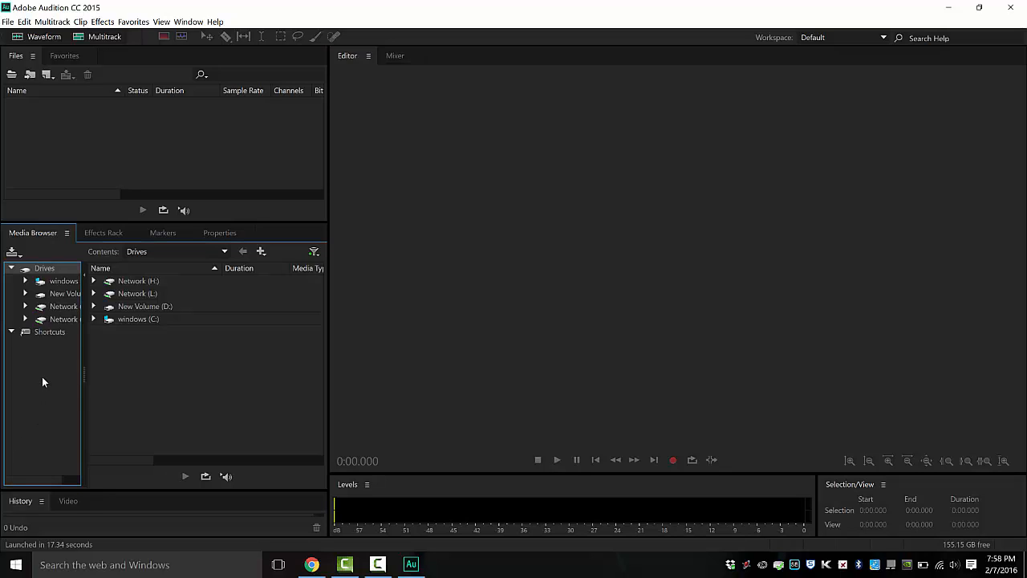
- Maximize the Media Browser and browse to C: > Users > your profile > Downloads
{"action": "key", "text": "grave"}
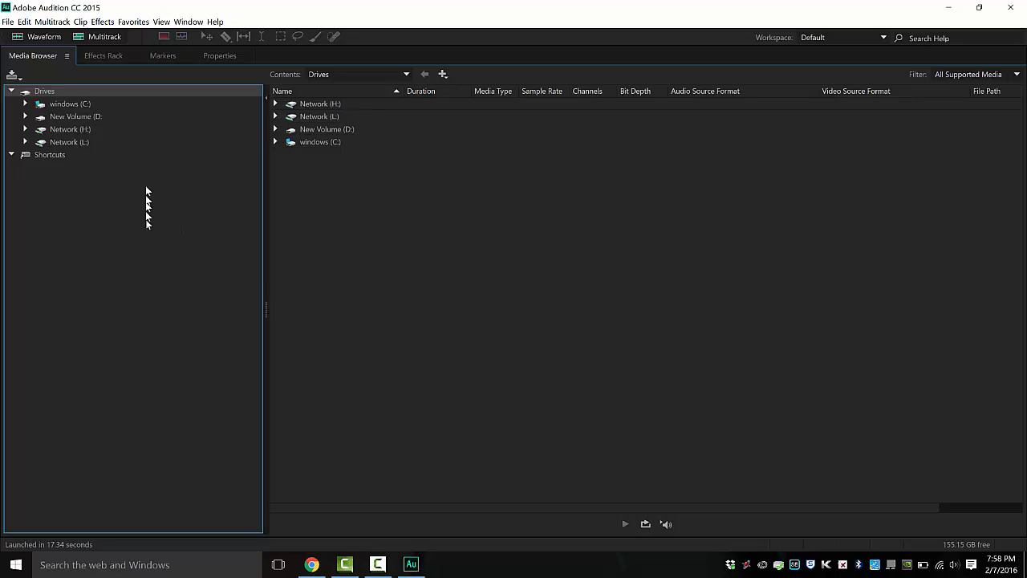
{"action": "left_click", "coordinate": [37, 115]}
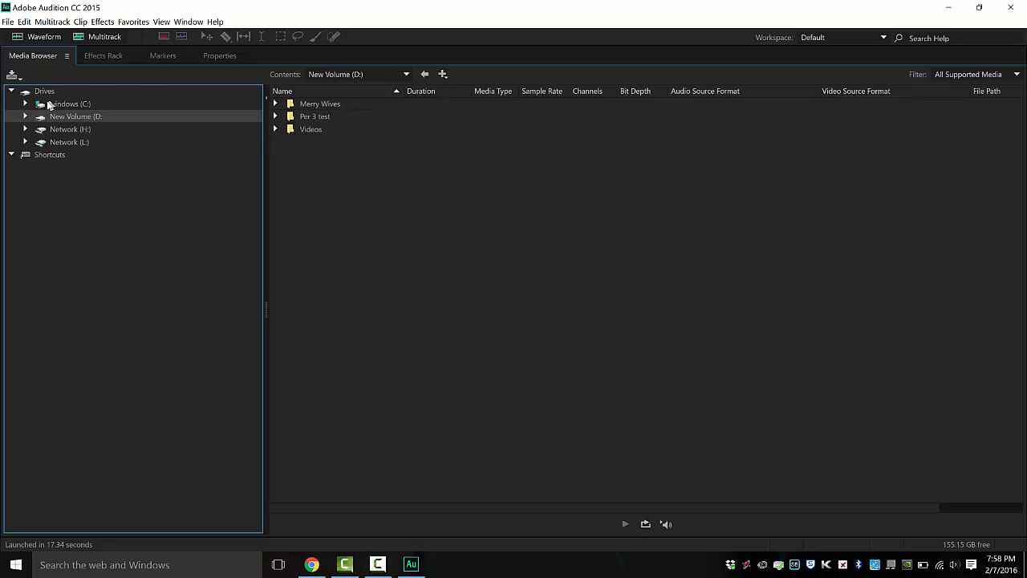
{"action": "left_click", "coordinate": [48, 104]}
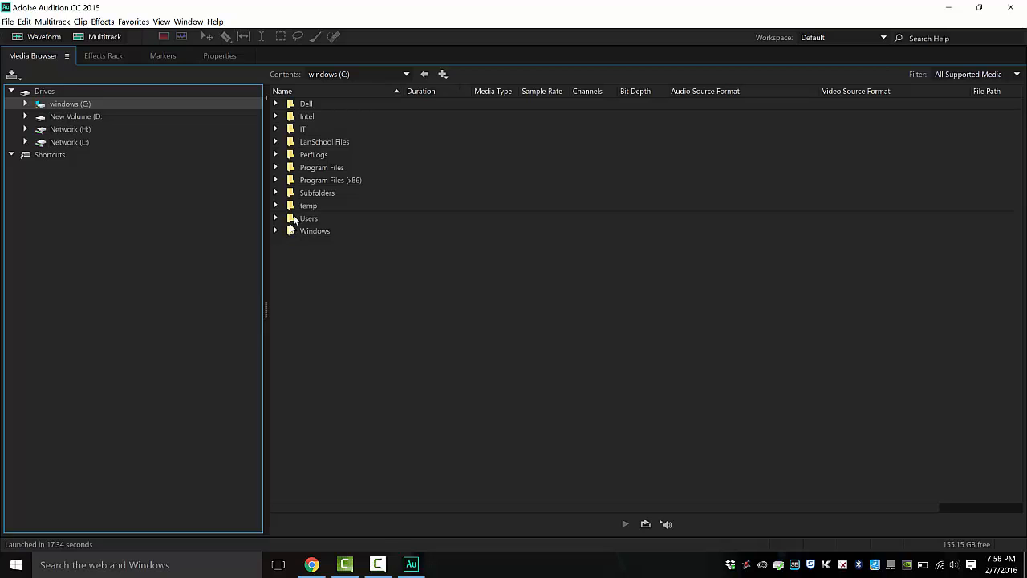
{"action": "left_click", "coordinate": [290, 218]}
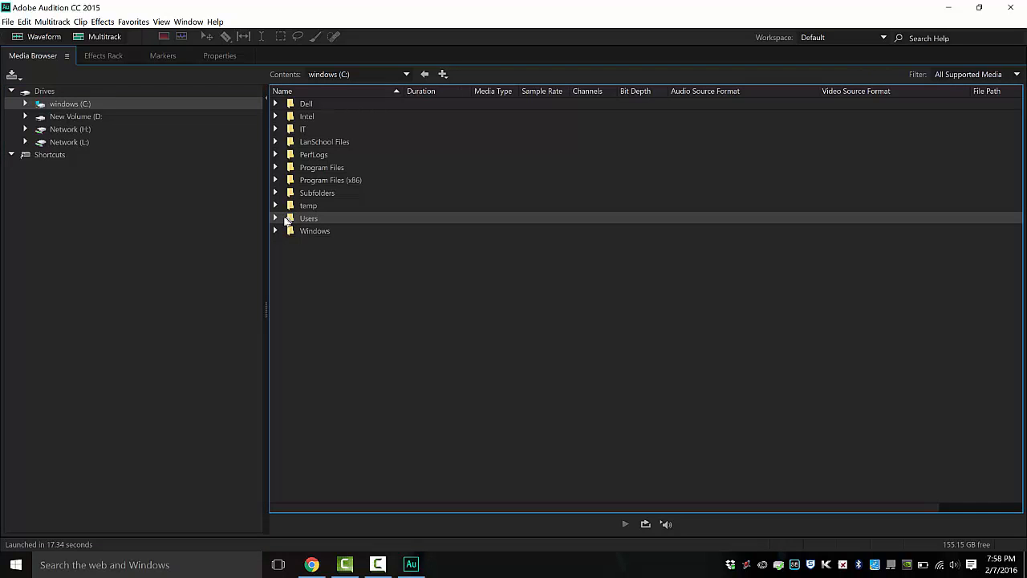
{"action": "left_click", "coordinate": [277, 217]}
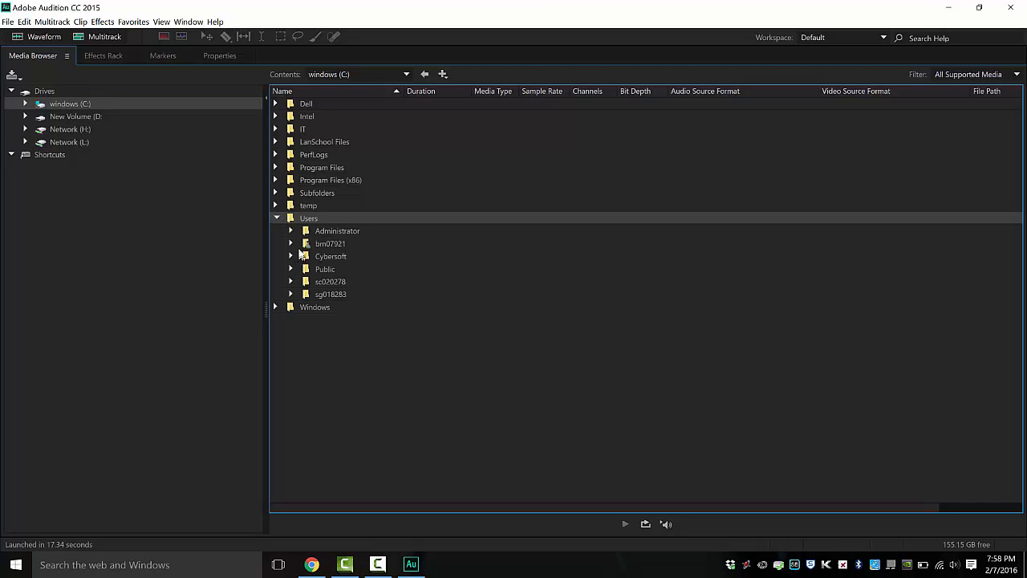
{"action": "left_click", "coordinate": [305, 243]}
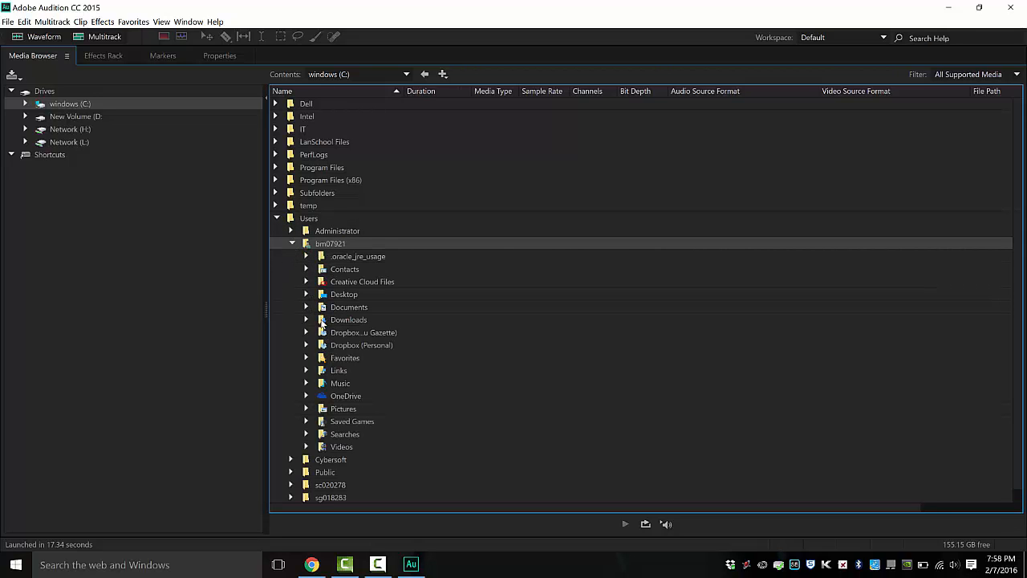
{"action": "left_click", "coordinate": [322, 322]}
{"action": "left_click", "coordinate": [307, 318]}
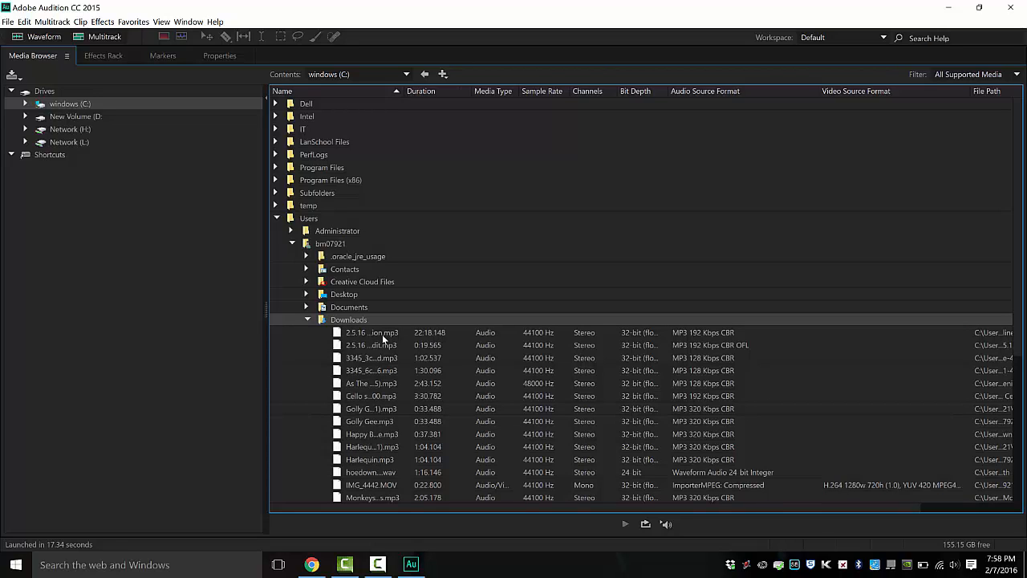
- Select the first three mp3s in Downloads and restore the normal panel layout
{"action": "left_click", "coordinate": [382, 333]}
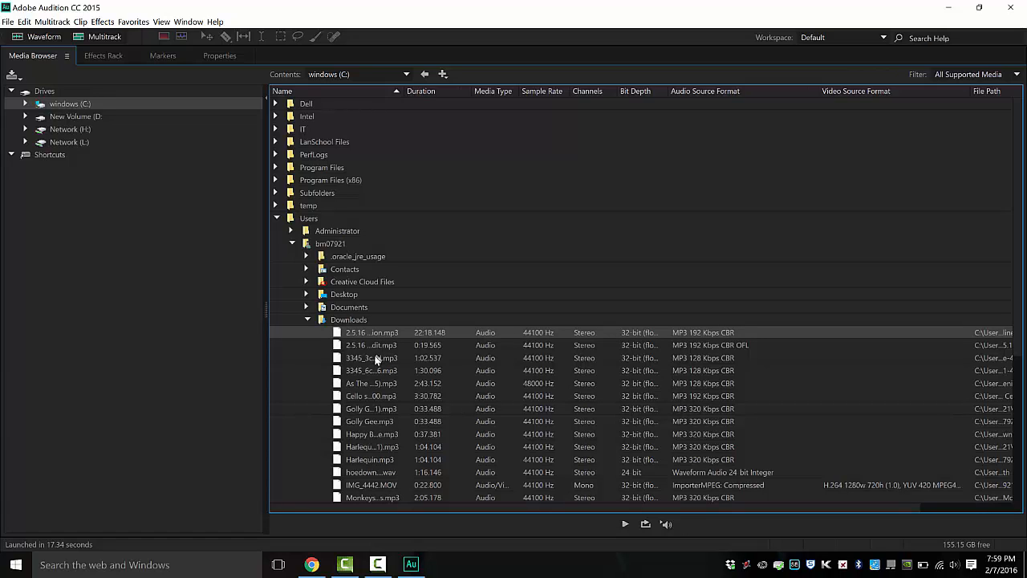
{"action": "left_click", "coordinate": [375, 358], "text": "shift"}
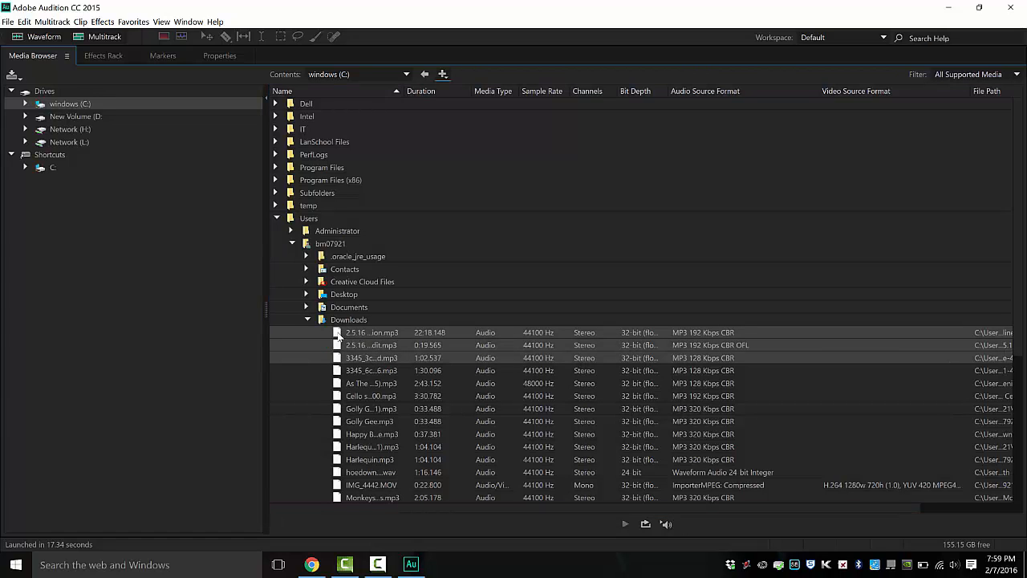
{"action": "key", "text": "grave"}
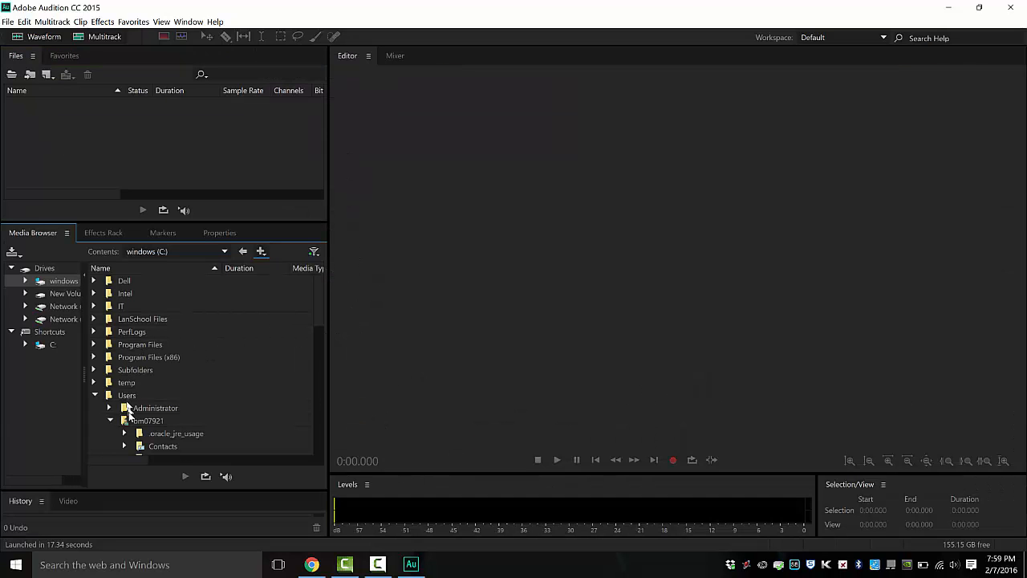
- Open and play the Headlines discussion and the Teen Talk Intro, Credit files
{"action": "scroll", "coordinate": [130, 385], "scroll_direction": "down", "scroll_amount": 2}
{"action": "scroll", "coordinate": [155, 377], "scroll_direction": "down", "scroll_amount": 2}
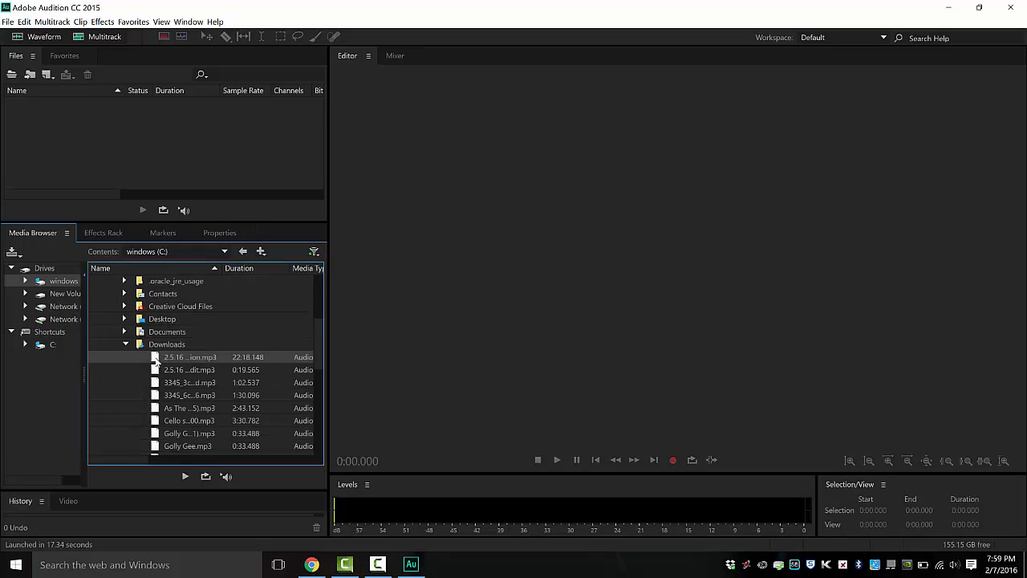
{"action": "double_click", "coordinate": [155, 360]}
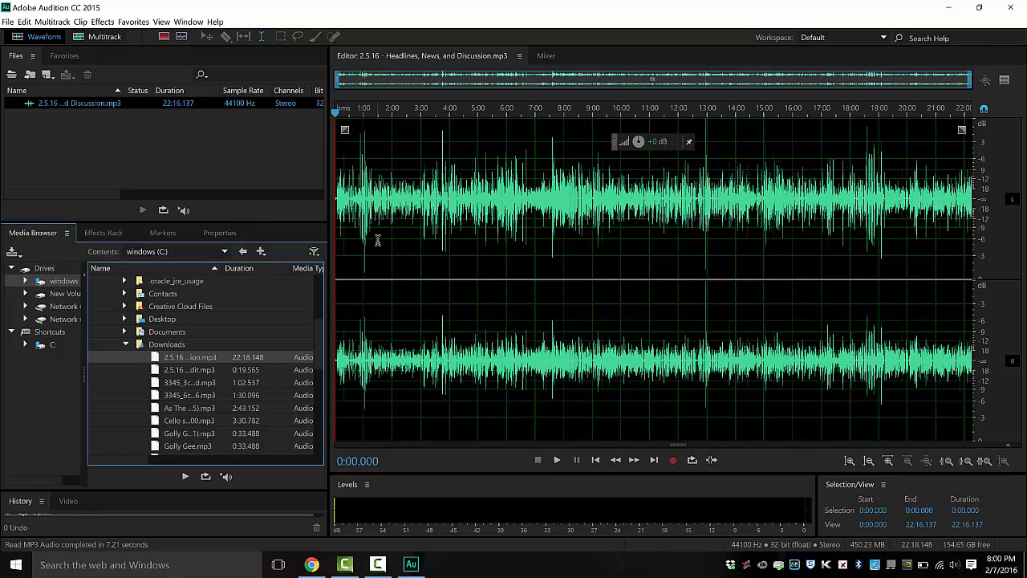
{"action": "key", "text": "space"}
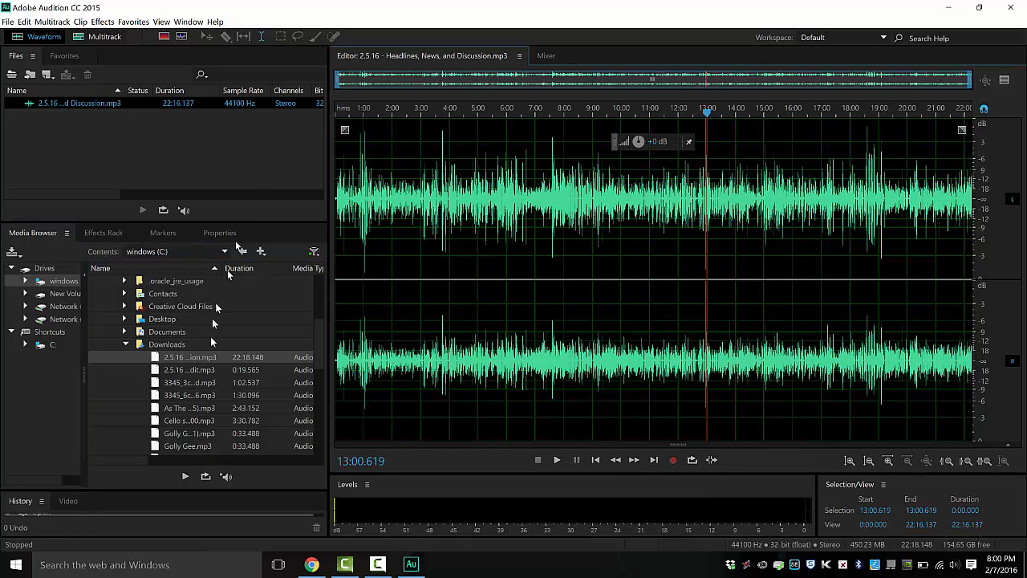
{"action": "double_click", "coordinate": [154, 370]}
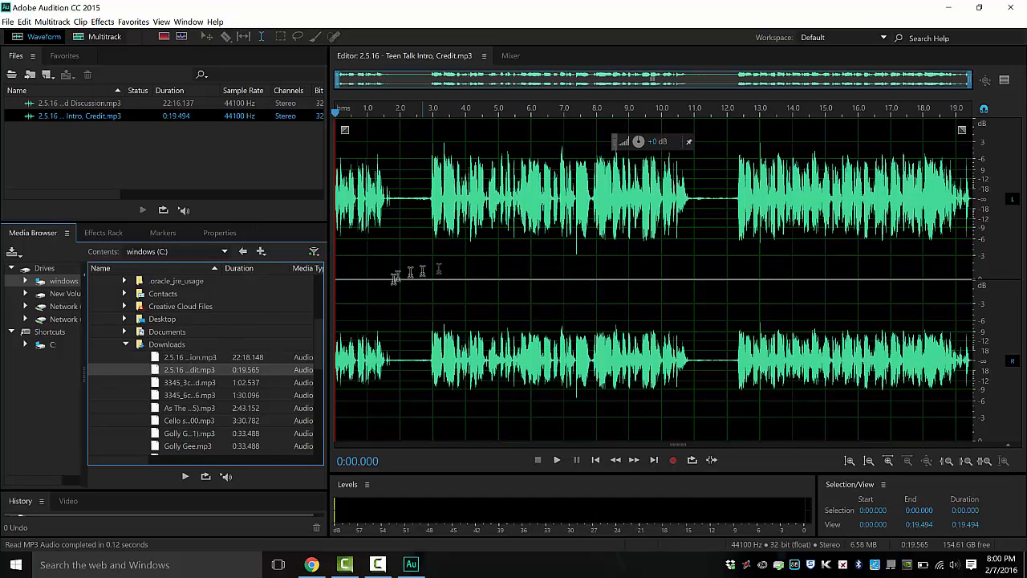
{"action": "key", "text": "space"}
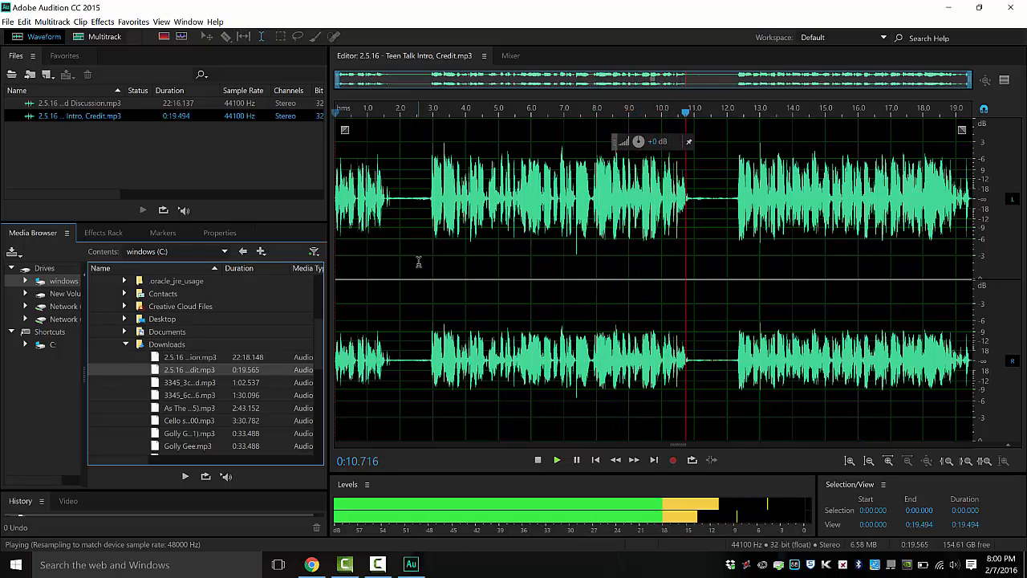
{"action": "key", "text": "End"}
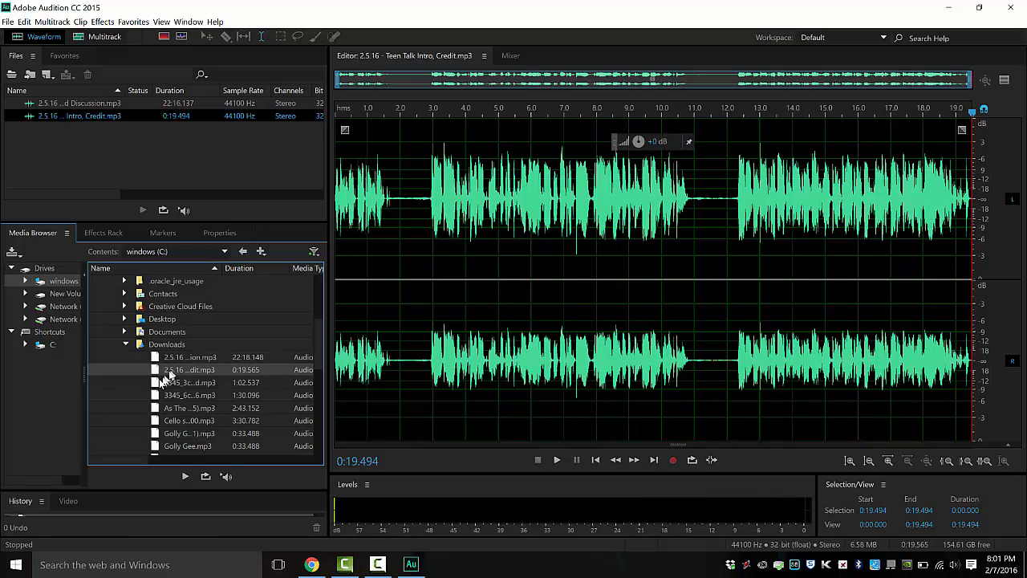
- Open the As The Crow Flies show music and play a short preview
{"action": "double_click", "coordinate": [157, 382]}
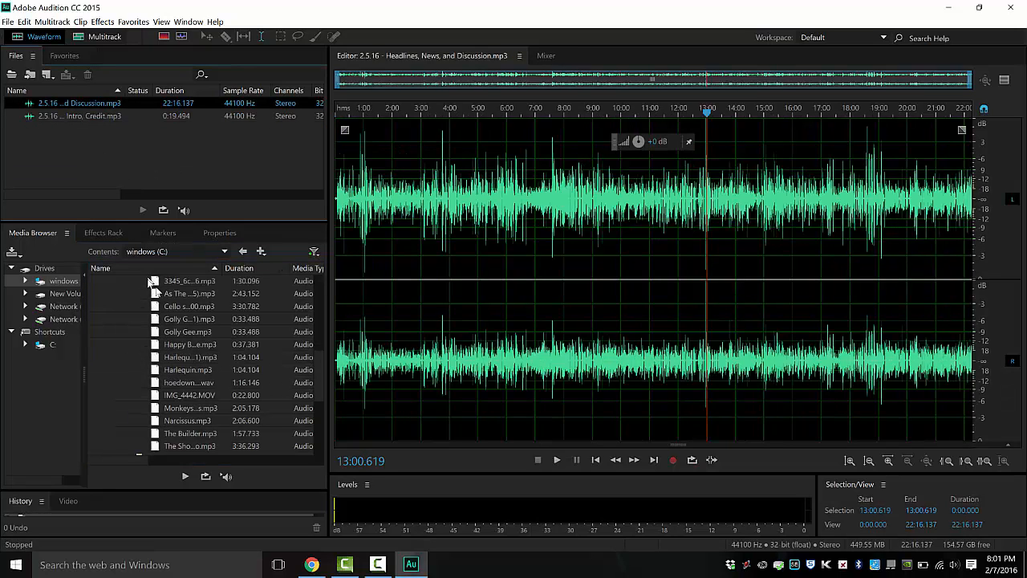
{"action": "double_click", "coordinate": [156, 294]}
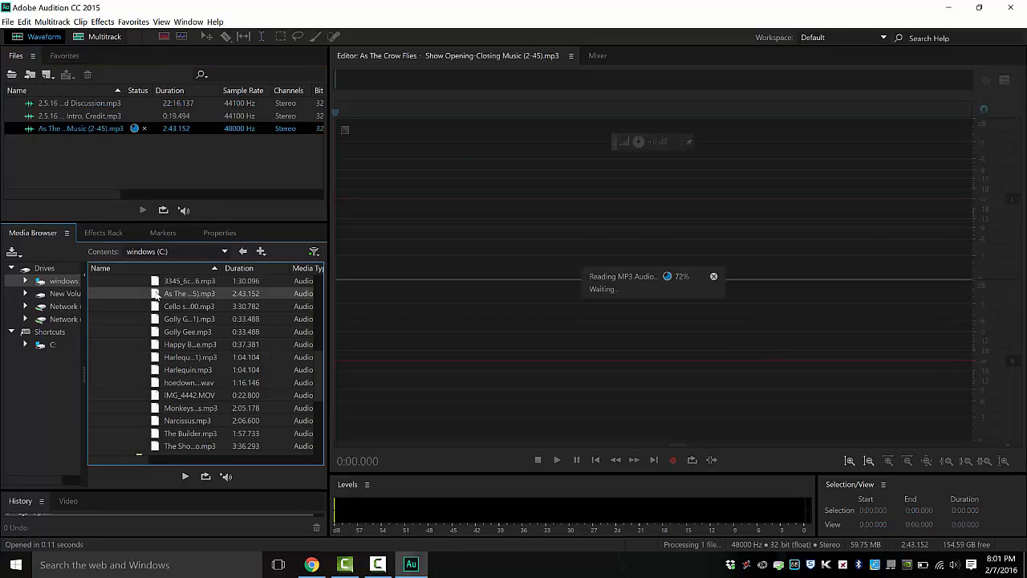
{"action": "key", "text": "space"}
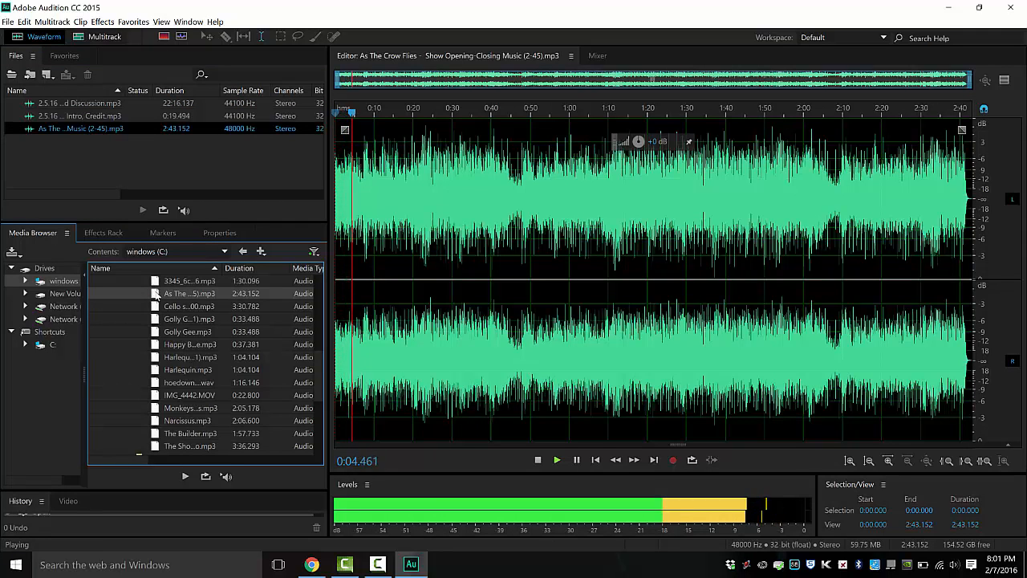
{"action": "key", "text": "space"}
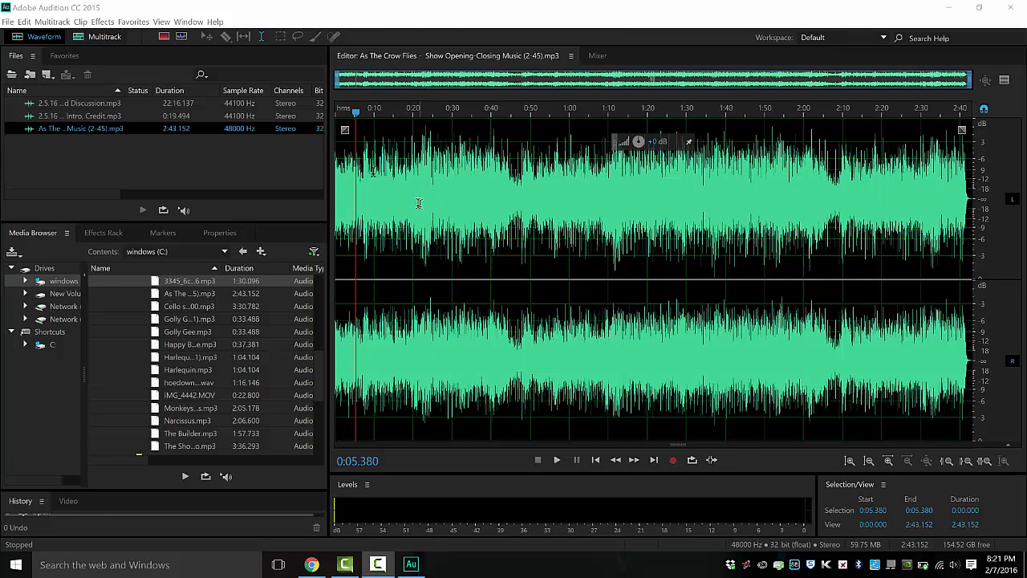
- Create a new multitrack session named 'Teen Talk News' at 48000 Hz
{"action": "left_click", "coordinate": [102, 36]}
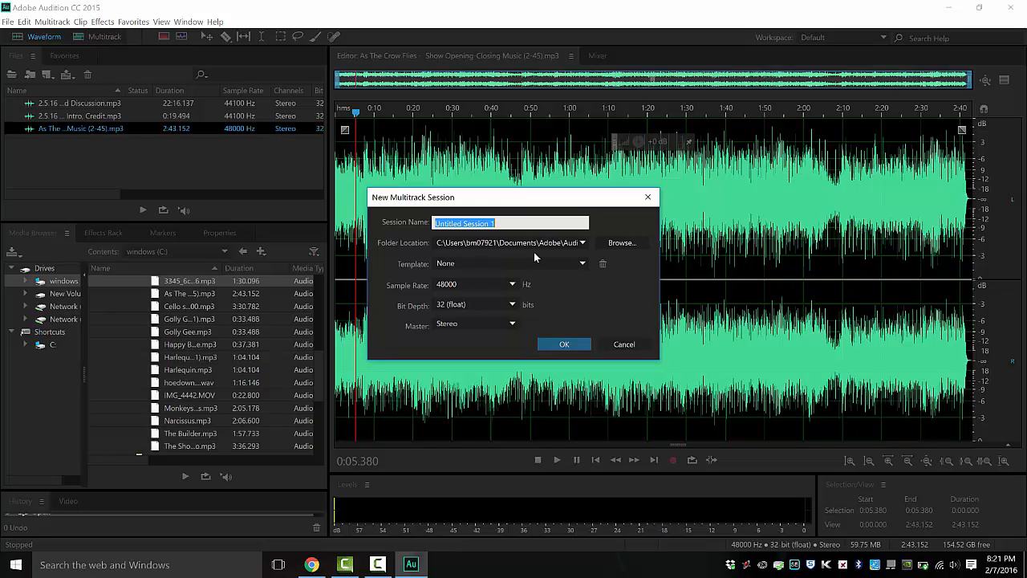
{"action": "type", "text": "Teen Talk News"}
{"action": "key", "text": "Return"}
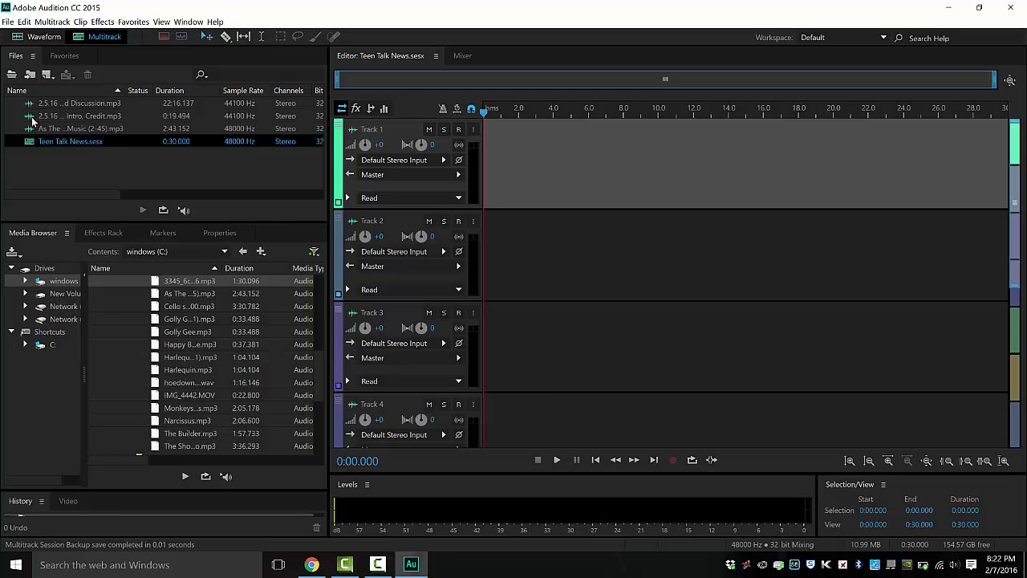
- Place Teen Talk Intro, Credit on Track 1 at the session rate, just after the start
{"action": "left_click_drag", "start_coordinate": [29, 117], "coordinate": [463, 160]}
{"action": "left_click", "coordinate": [572, 313]}
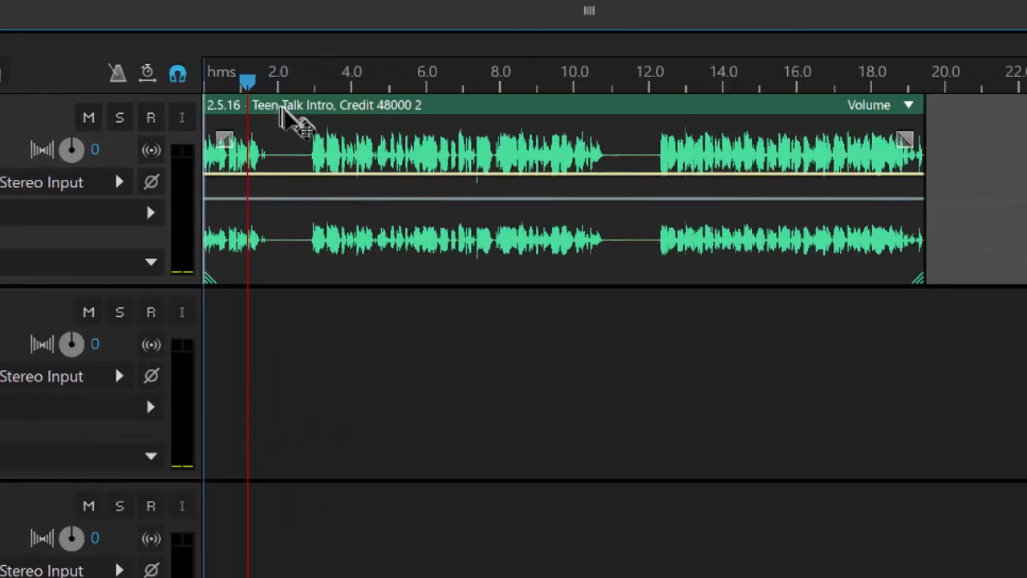
{"action": "left_click_drag", "start_coordinate": [282, 112], "coordinate": [297, 128]}
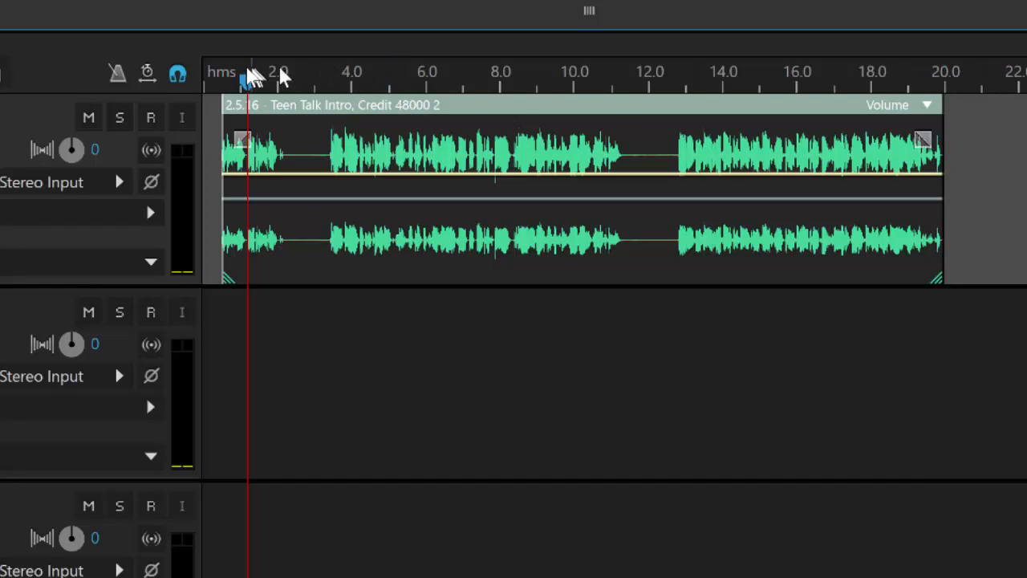
{"action": "left_click_drag", "start_coordinate": [246, 82], "coordinate": [161, 94]}
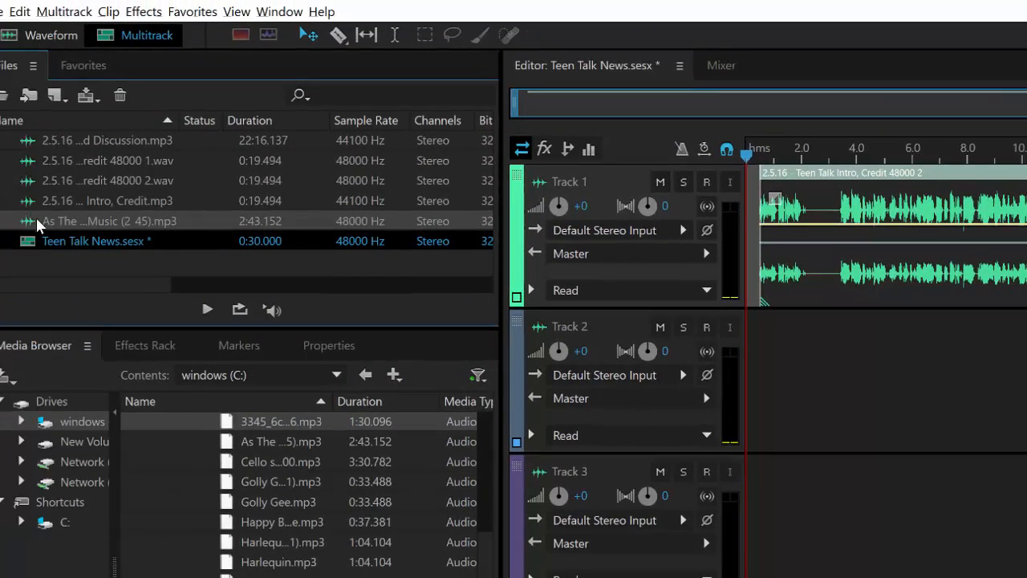
{"action": "left_click_drag", "start_coordinate": [24, 224], "coordinate": [733, 374]}
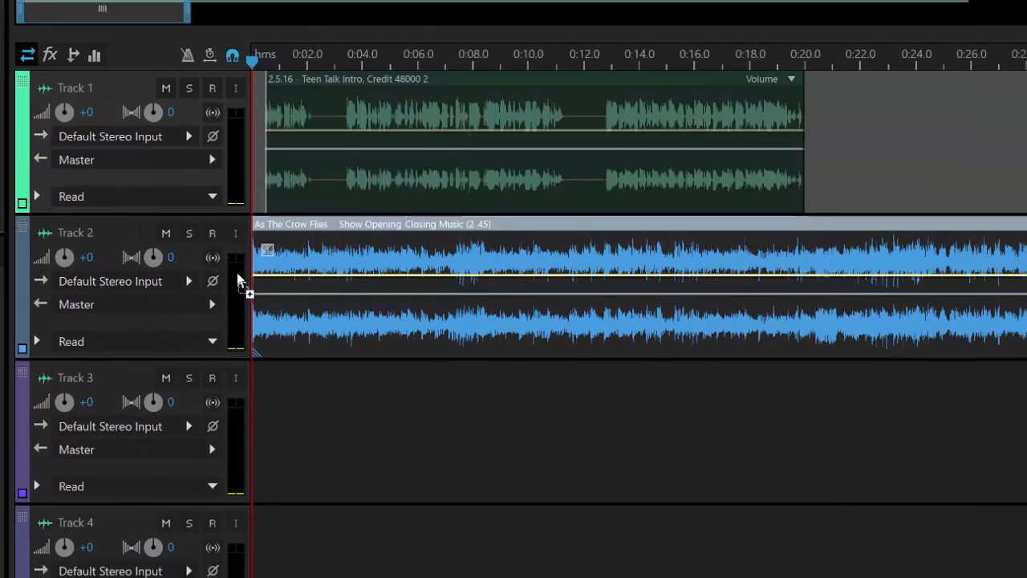
{"action": "key", "text": "space"}
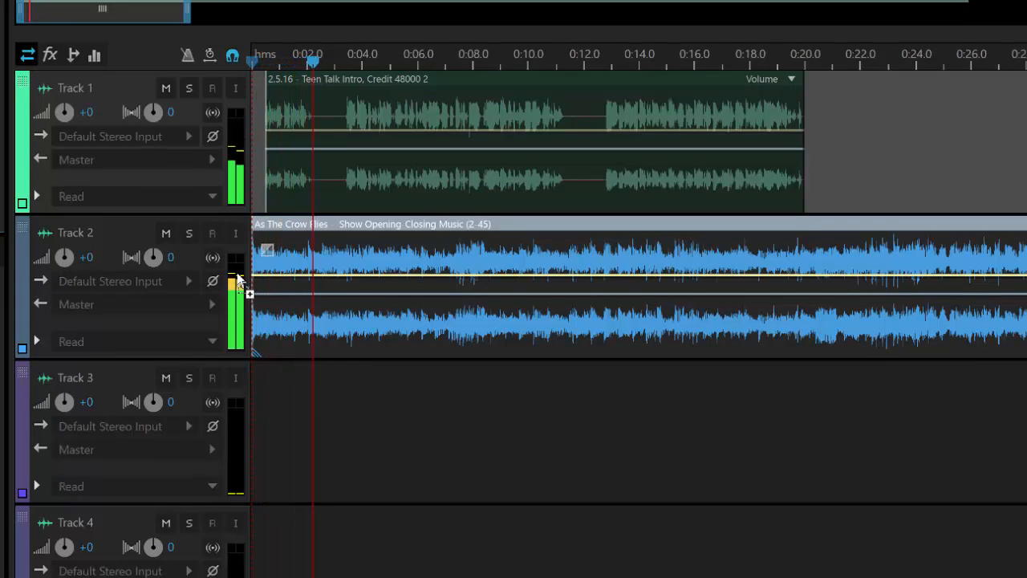
{"action": "key", "text": "space"}
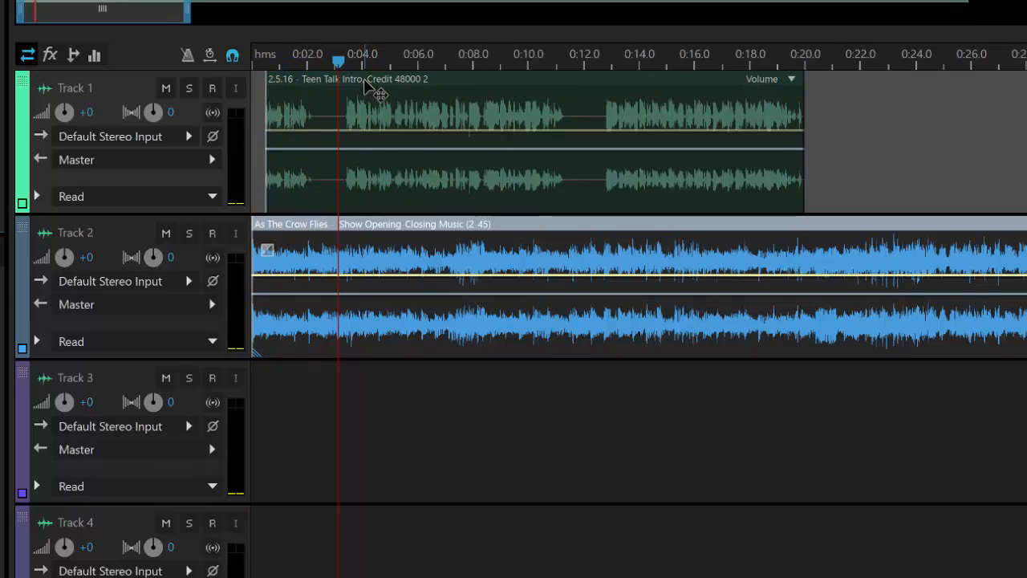
{"action": "left_click_drag", "start_coordinate": [336, 64], "coordinate": [236, 56]}
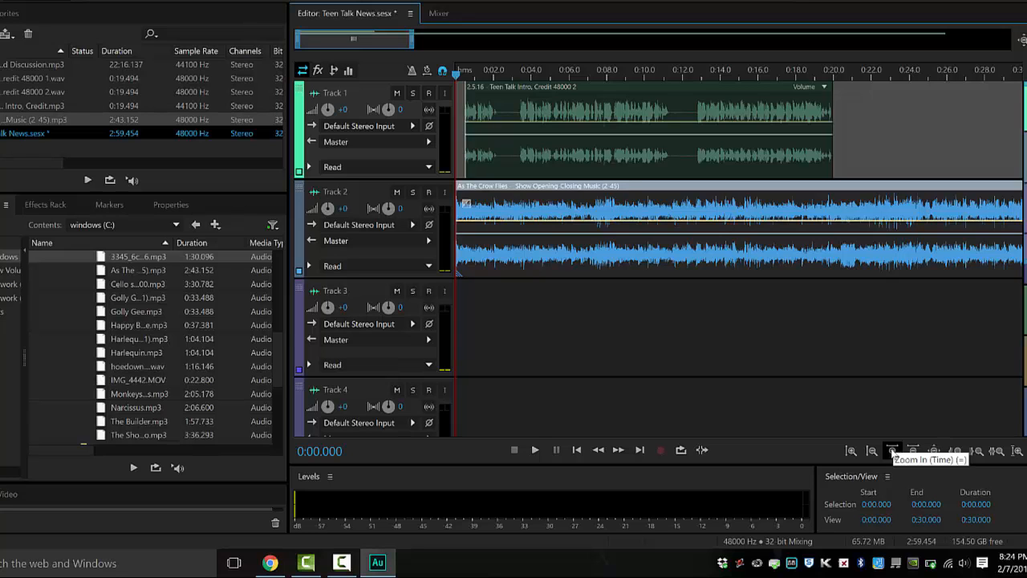
- Zoom into the opening seconds and shift the intro clip to start just after 0:00.5
{"action": "left_click", "coordinate": [892, 452]}
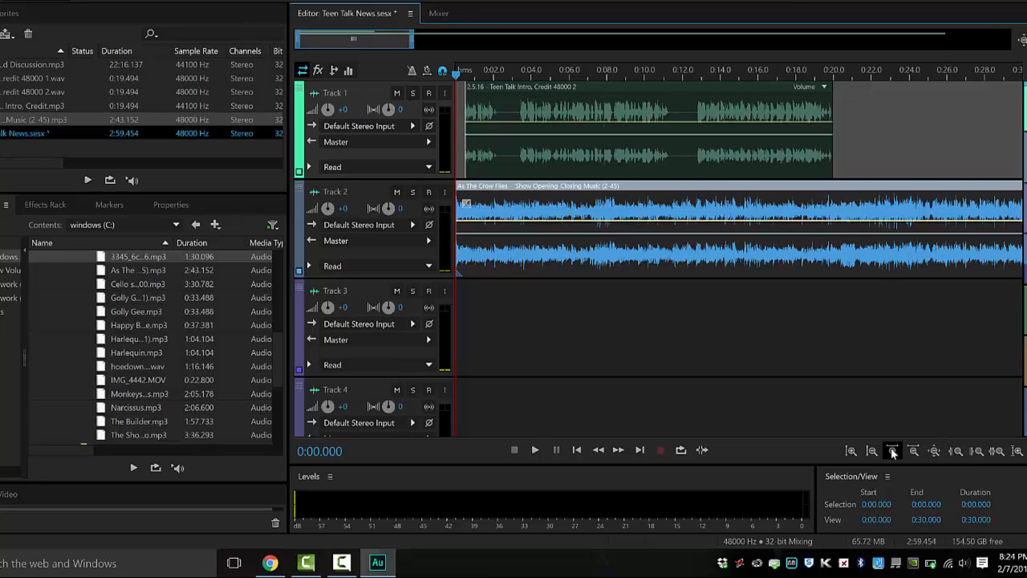
{"action": "left_click", "coordinate": [892, 451]}
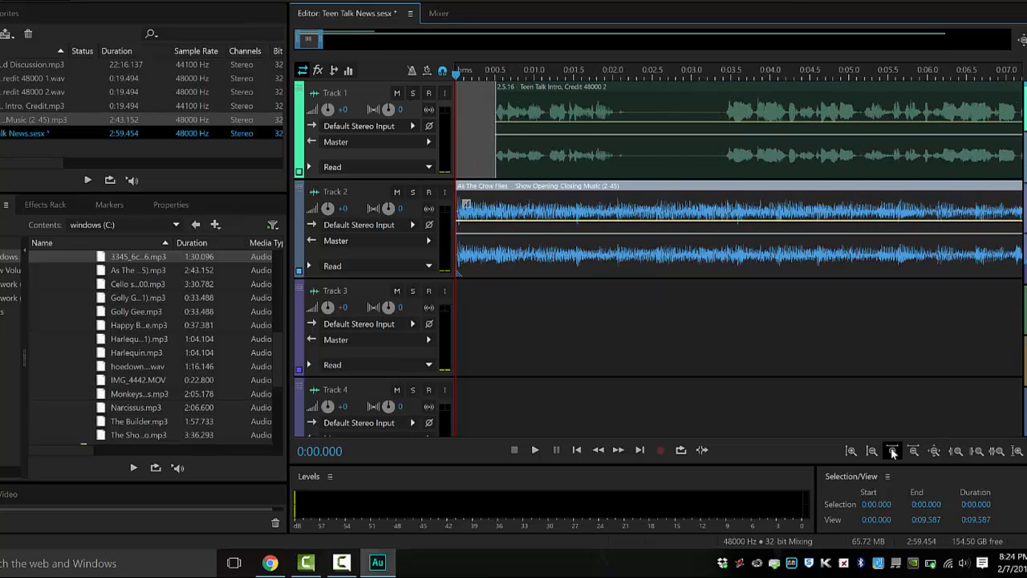
{"action": "left_click", "coordinate": [892, 452]}
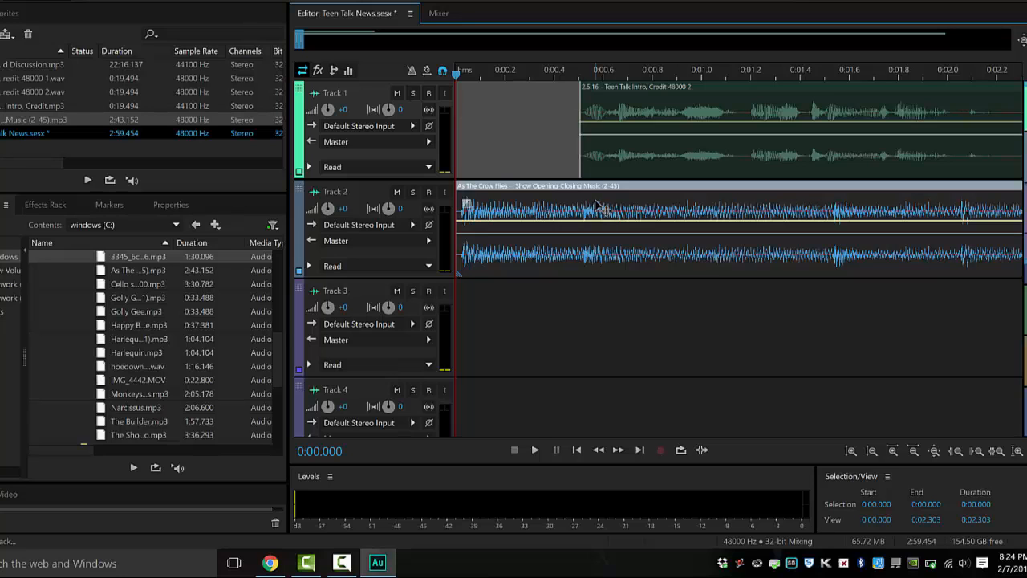
{"action": "key", "text": "space"}
{"action": "key", "text": "space"}
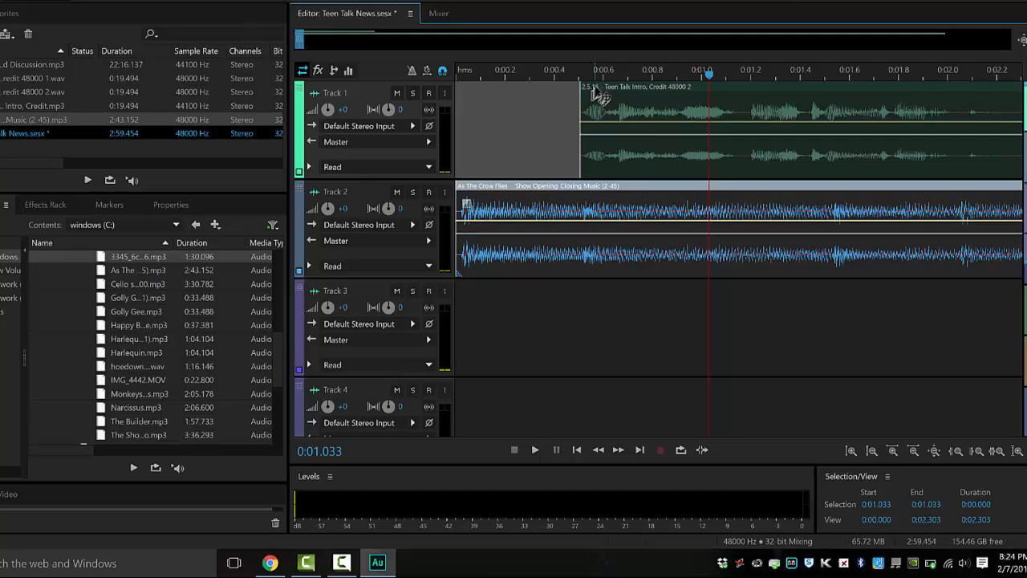
{"action": "left_click_drag", "start_coordinate": [595, 85], "coordinate": [601, 95]}
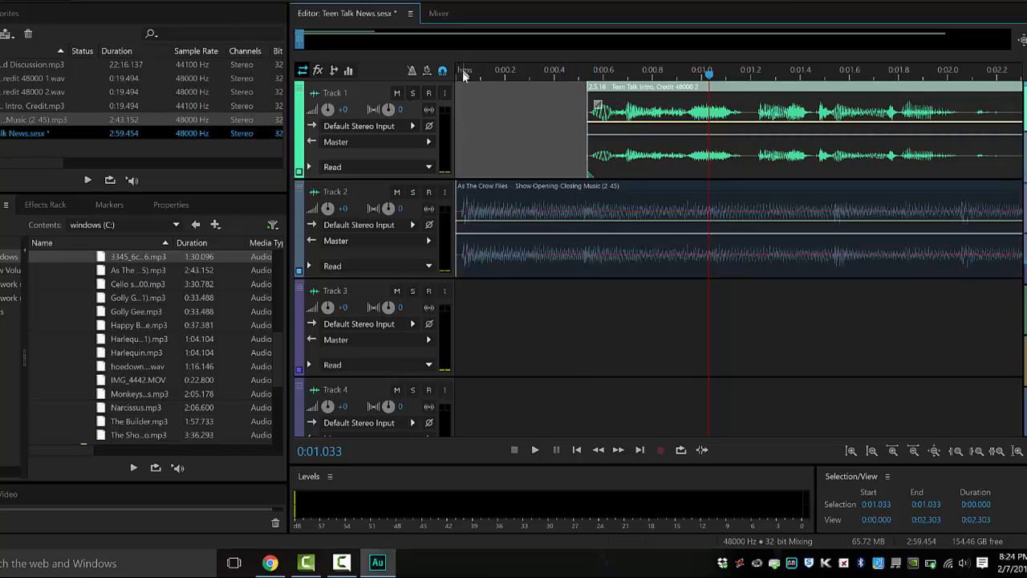
{"action": "left_click_drag", "start_coordinate": [464, 74], "coordinate": [442, 75]}
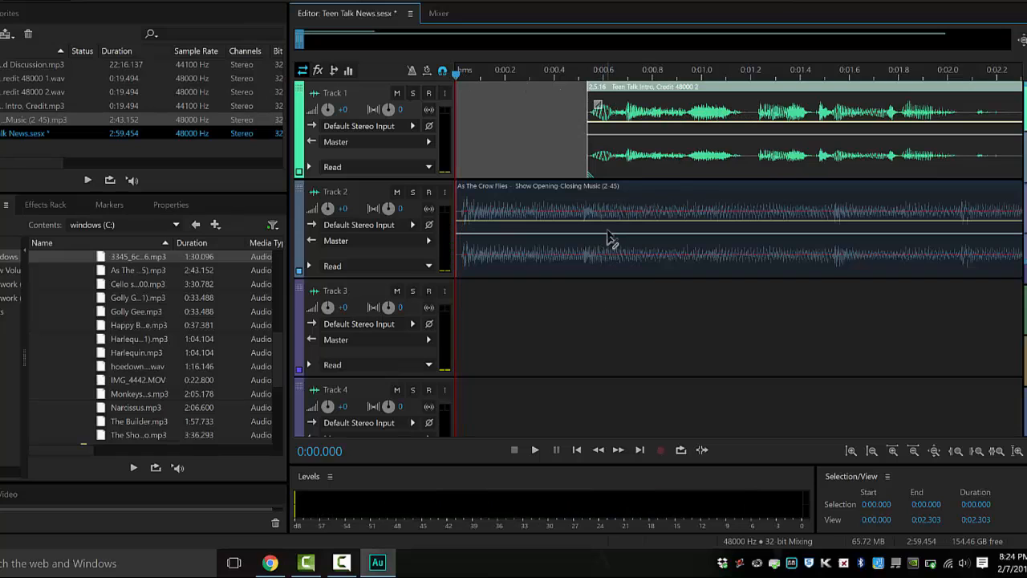
{"action": "left_click", "coordinate": [581, 73]}
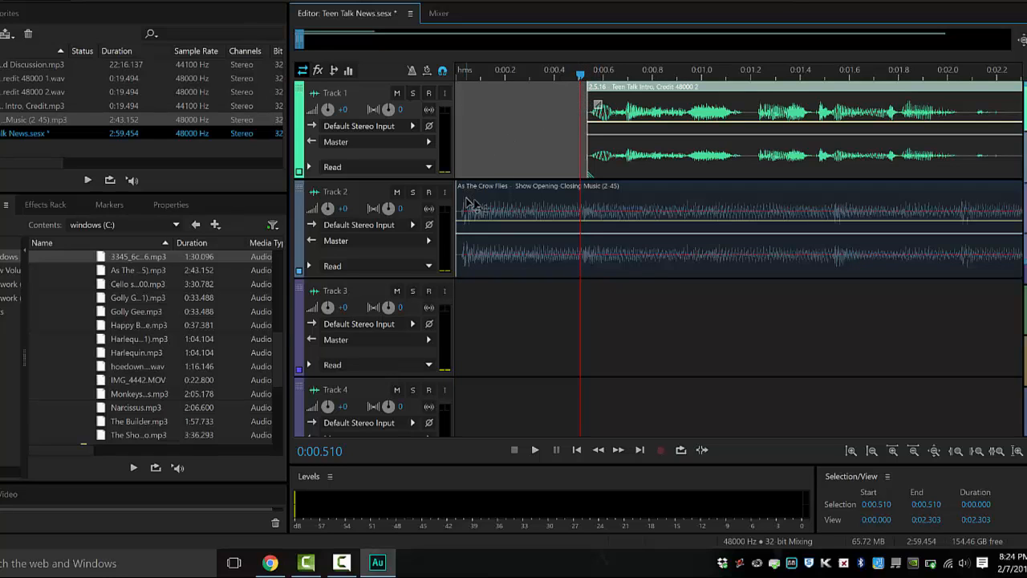
{"action": "left_click", "coordinate": [585, 230]}
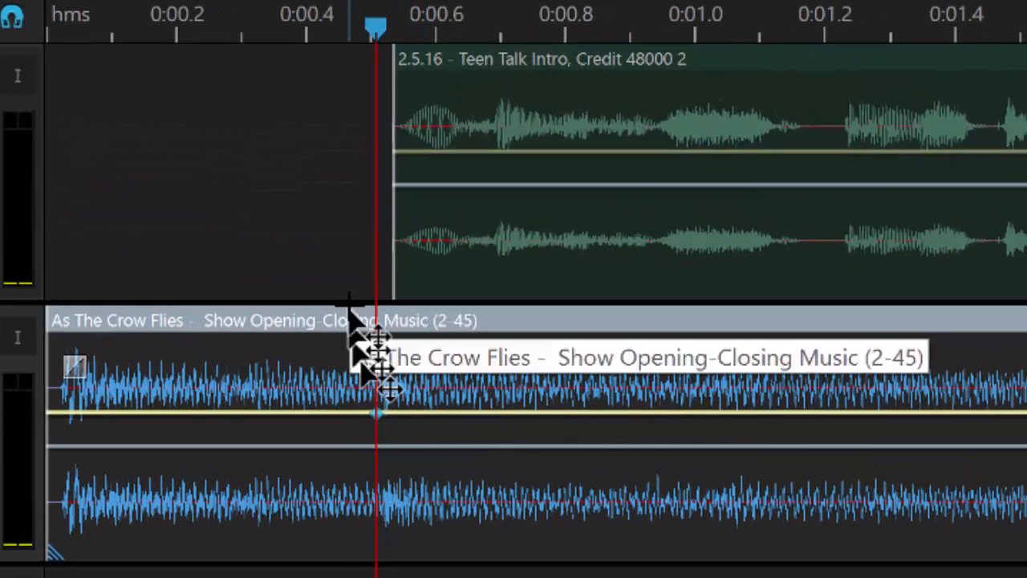
- Add Track 2 music volume keyframes at about 0:00.65, 0:02.0 and 0:02.15
{"action": "left_click", "coordinate": [470, 32]}
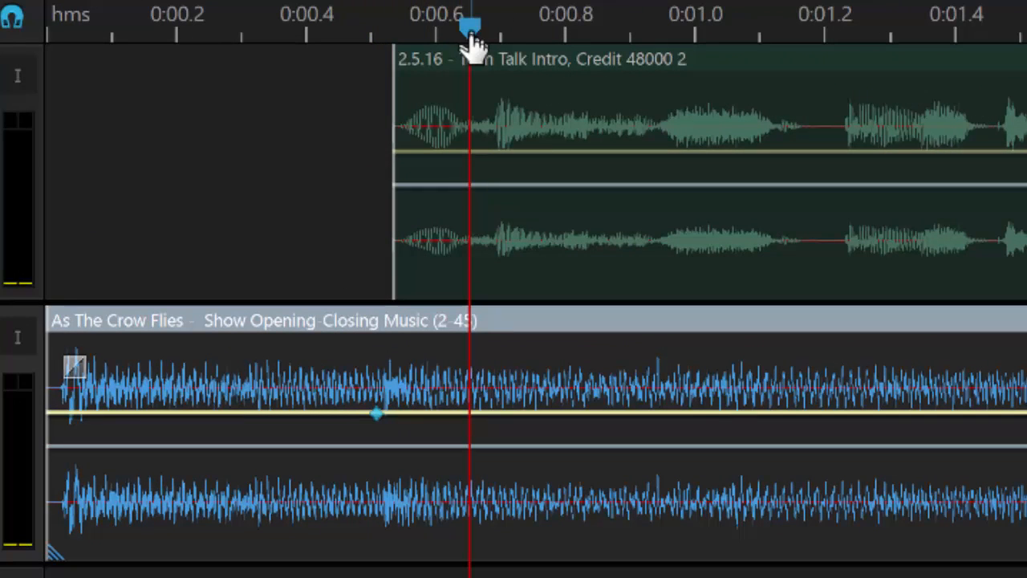
{"action": "double_click", "coordinate": [469, 416]}
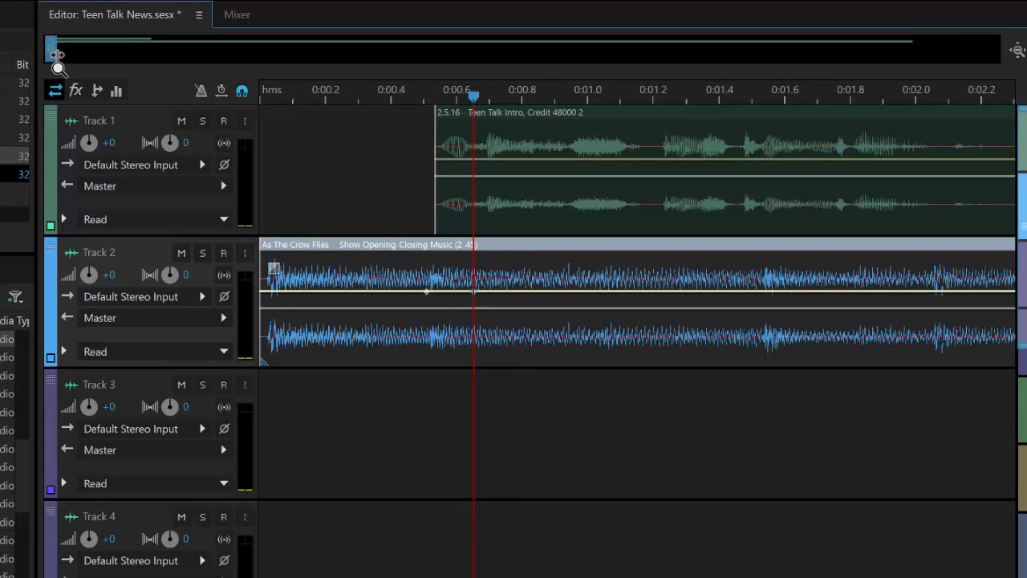
{"action": "scroll", "coordinate": [58, 56], "scroll_direction": "down", "scroll_amount": 3}
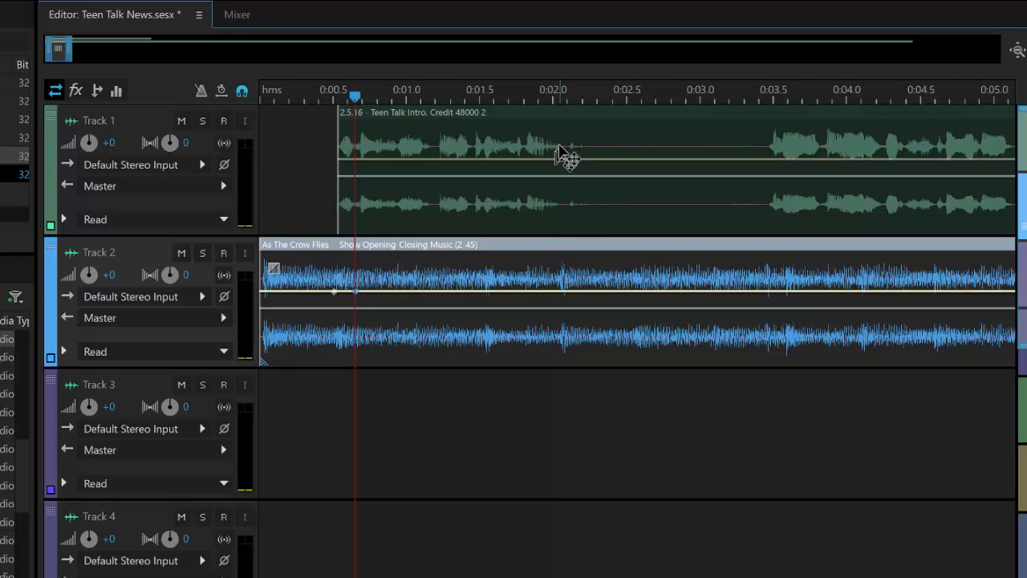
{"action": "left_click", "coordinate": [553, 98]}
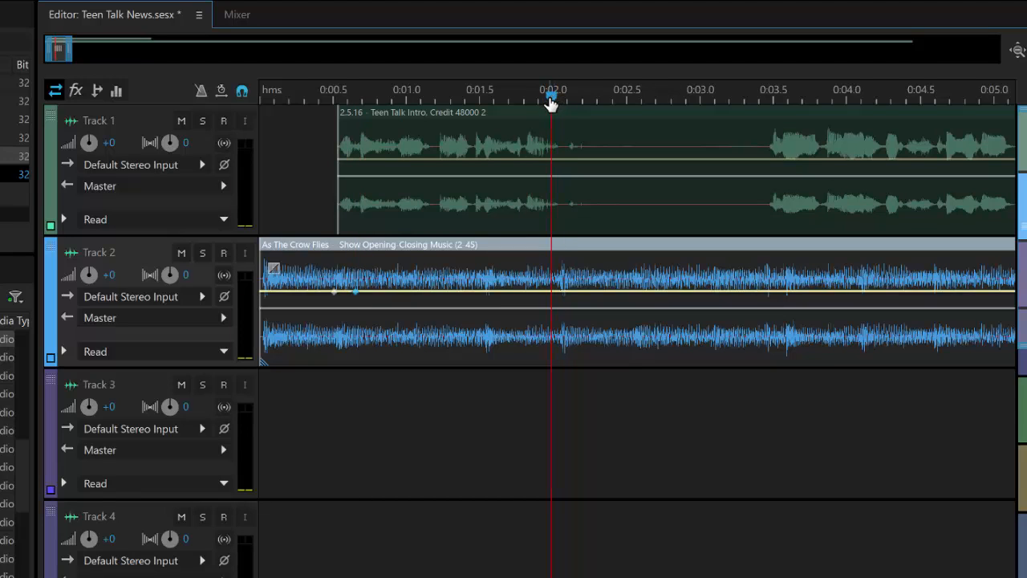
{"action": "left_click", "coordinate": [552, 291]}
{"action": "left_click_drag", "start_coordinate": [553, 101], "coordinate": [575, 99]}
{"action": "left_click", "coordinate": [576, 292]}
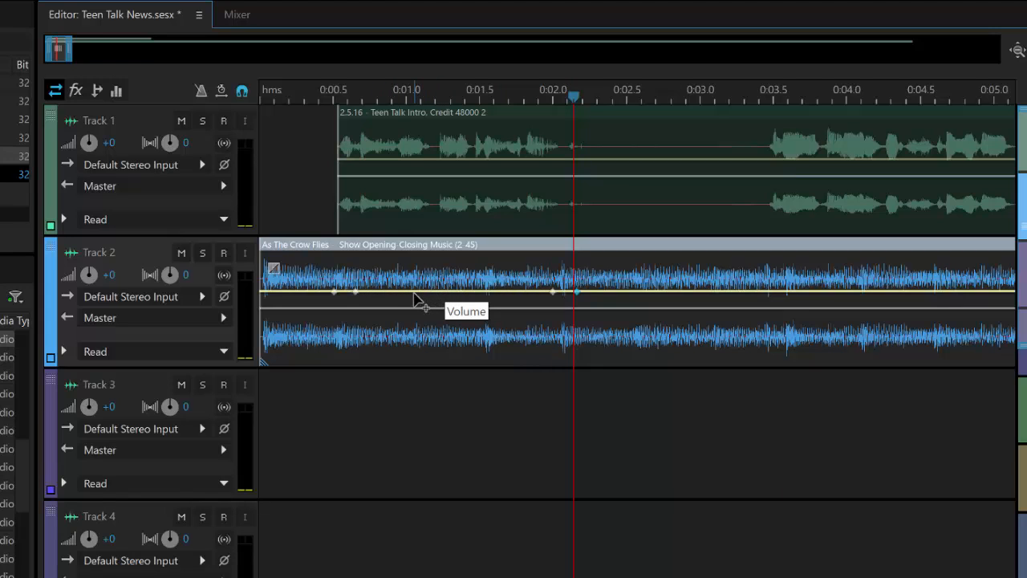
{"action": "left_click_drag", "start_coordinate": [415, 298], "coordinate": [419, 363]}
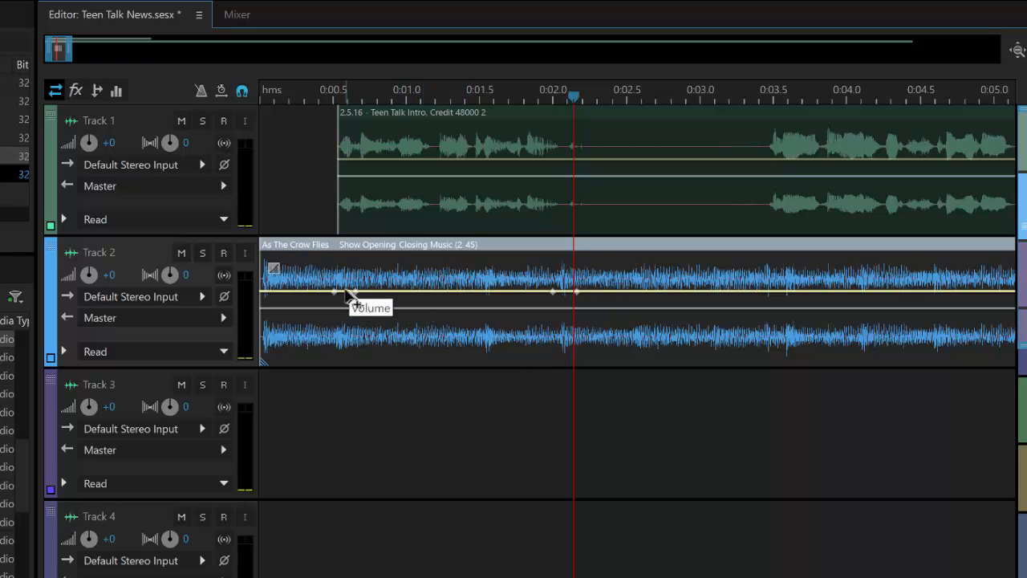
- Pull the 0:00.65 and 0:02.0 music keyframes down and preview the dip
{"action": "left_click_drag", "start_coordinate": [358, 291], "coordinate": [348, 345]}
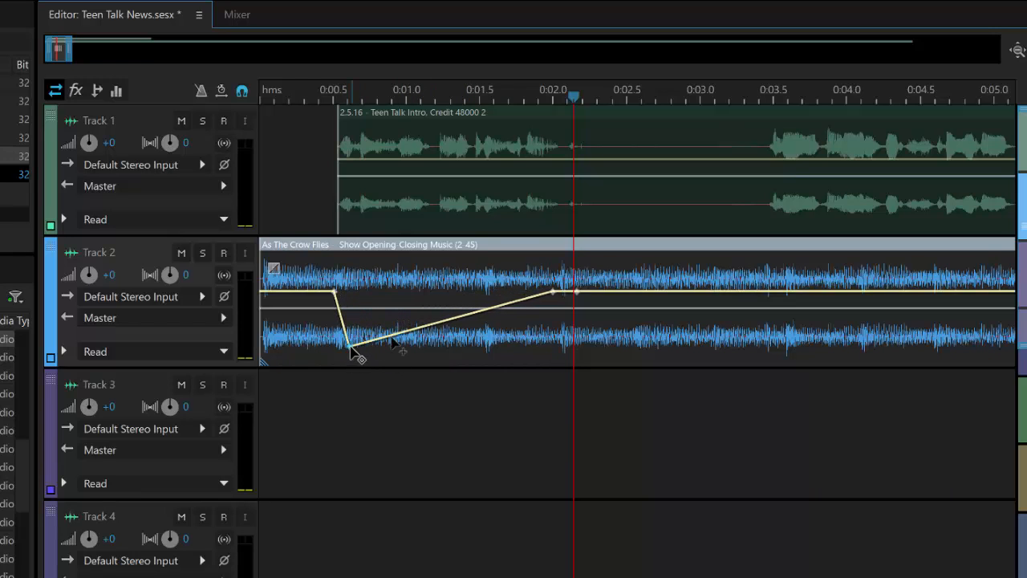
{"action": "left_click_drag", "start_coordinate": [553, 296], "coordinate": [559, 359]}
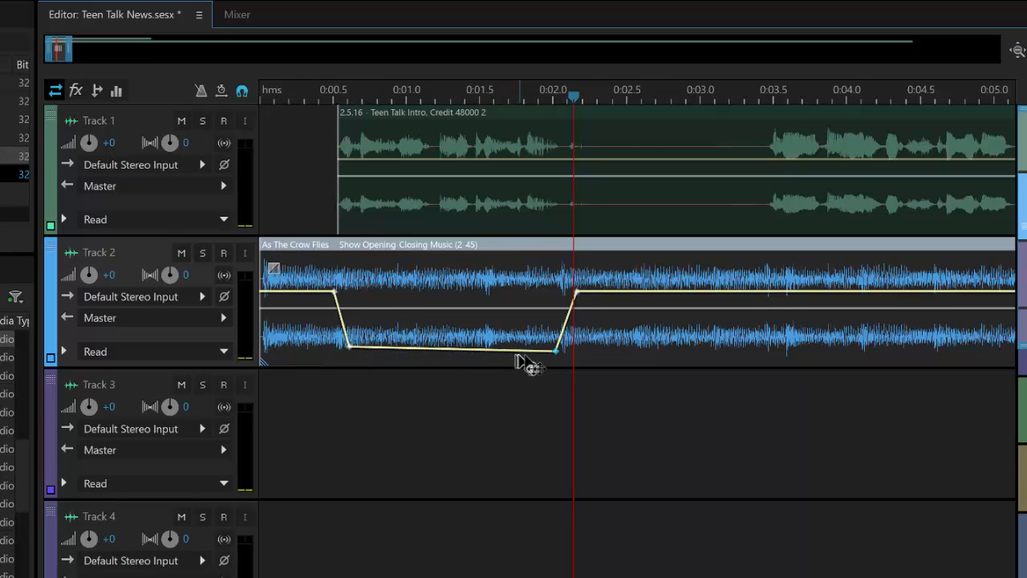
{"action": "left_click", "coordinate": [298, 96]}
{"action": "key", "text": "space"}
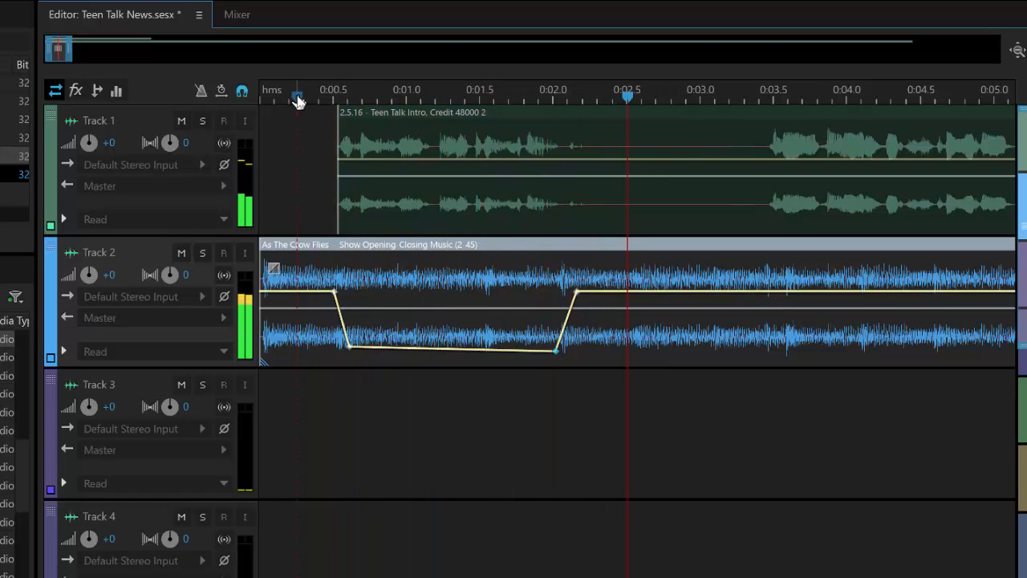
{"action": "key", "text": "space"}
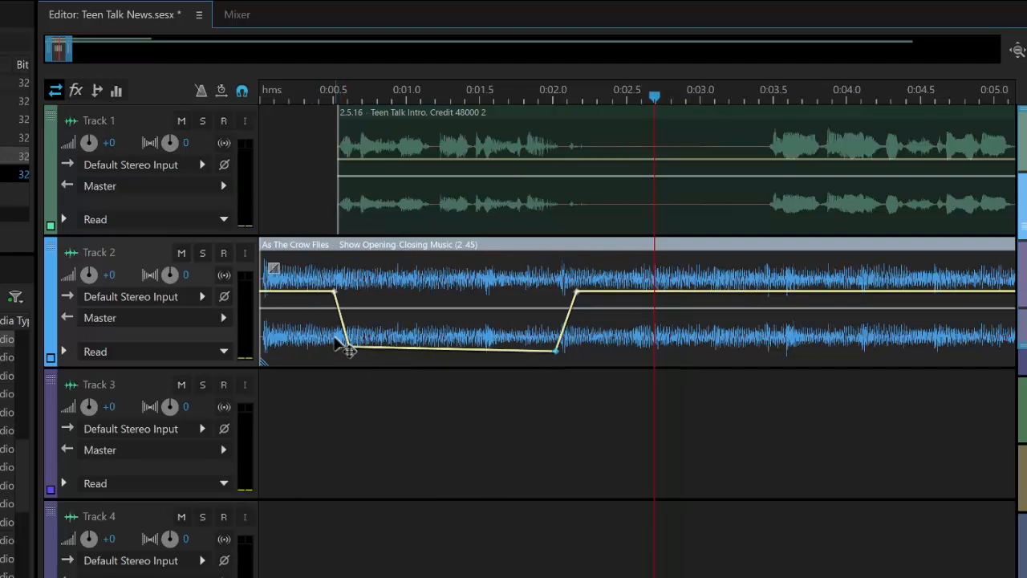
- Raise both low keyframes to about -8.7 dB and replay the intro
{"action": "left_click_drag", "start_coordinate": [351, 348], "coordinate": [348, 314]}
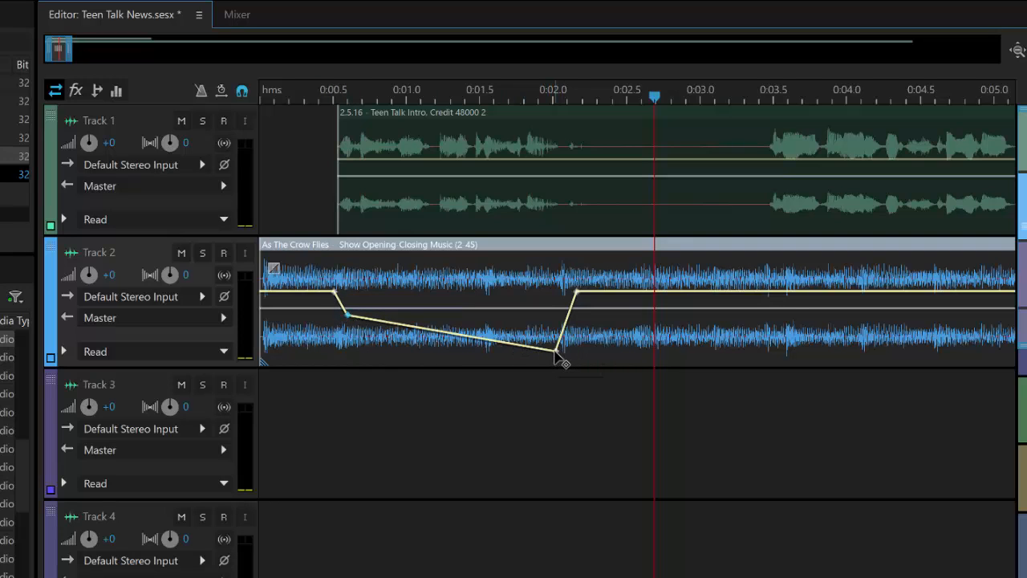
{"action": "left_click_drag", "start_coordinate": [556, 351], "coordinate": [556, 321]}
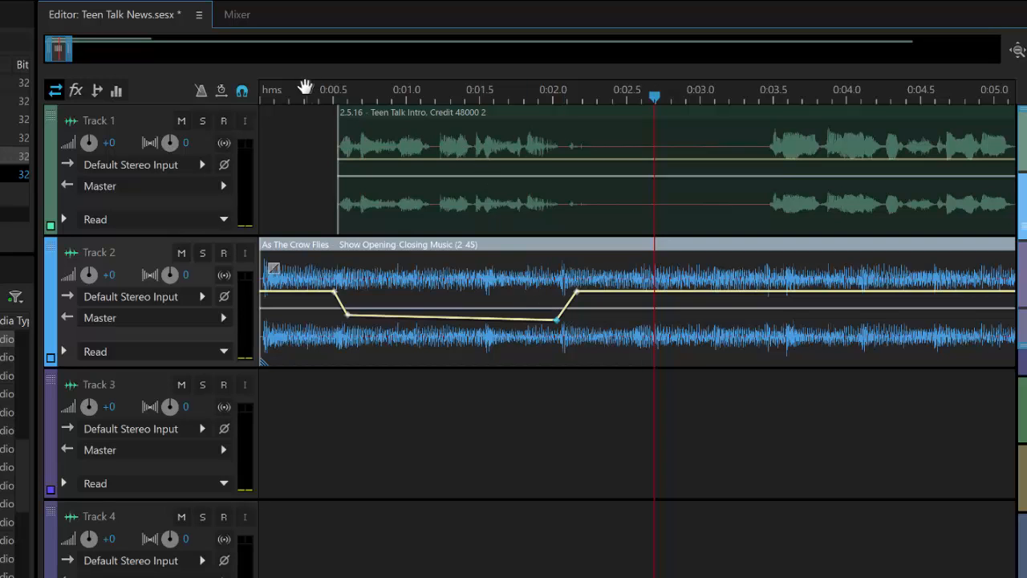
{"action": "key", "text": "space"}
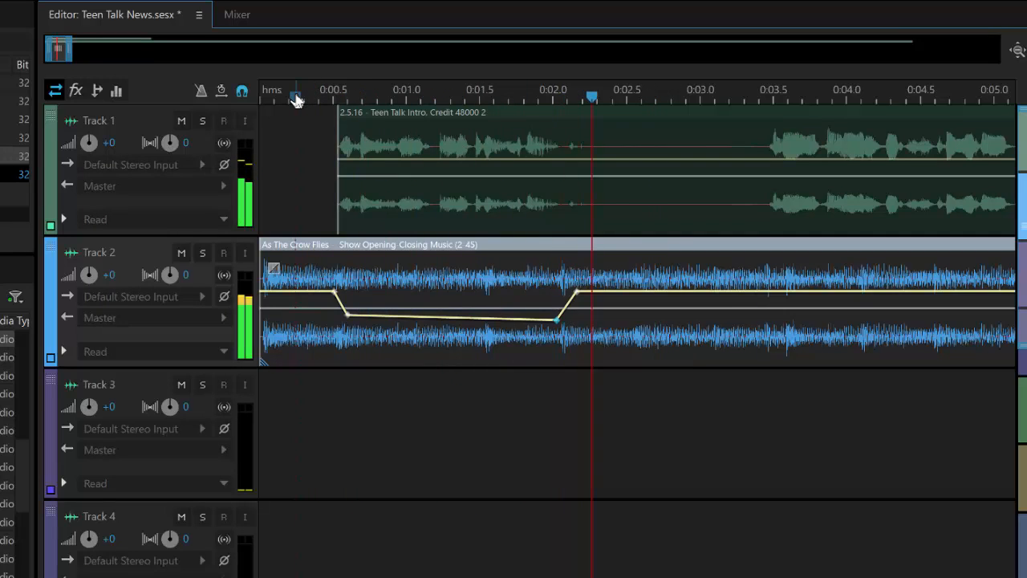
{"action": "key", "text": "space"}
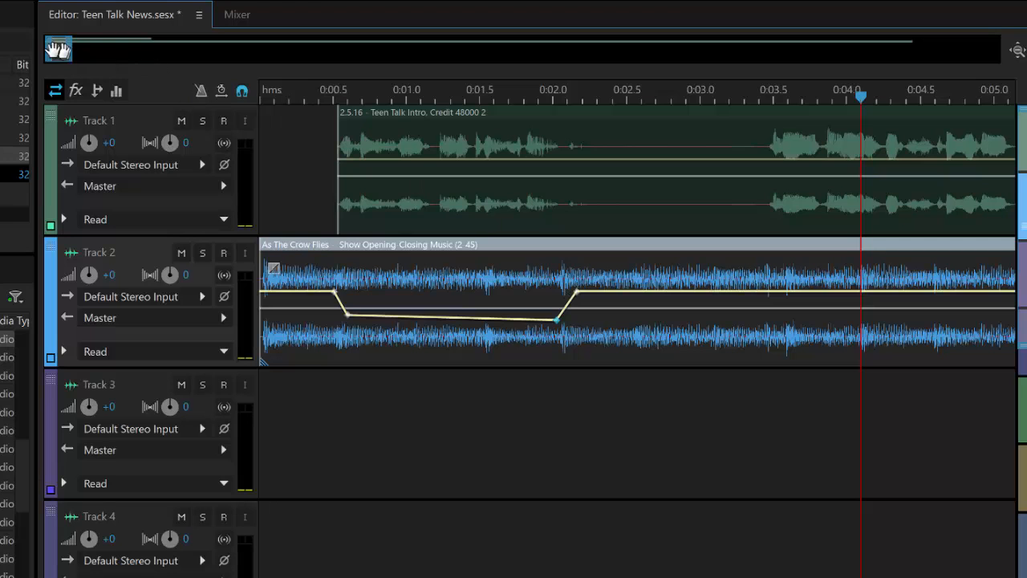
- Add music envelope keyframes at the intro speech boundaries from about 0:04 to 0:20
{"action": "left_click_drag", "start_coordinate": [60, 50], "coordinate": [189, 64]}
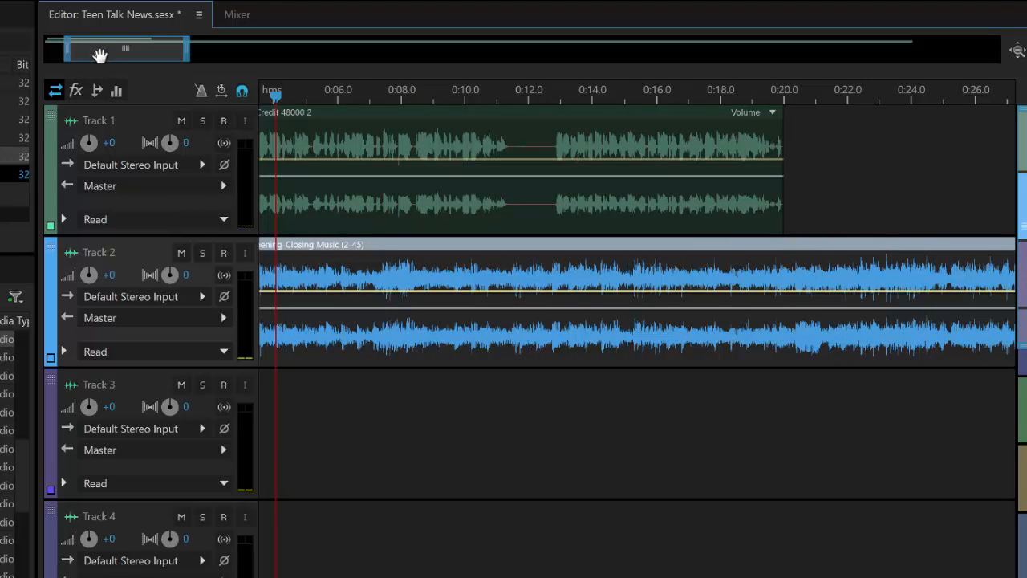
{"action": "left_click_drag", "start_coordinate": [92, 54], "coordinate": [85, 48]}
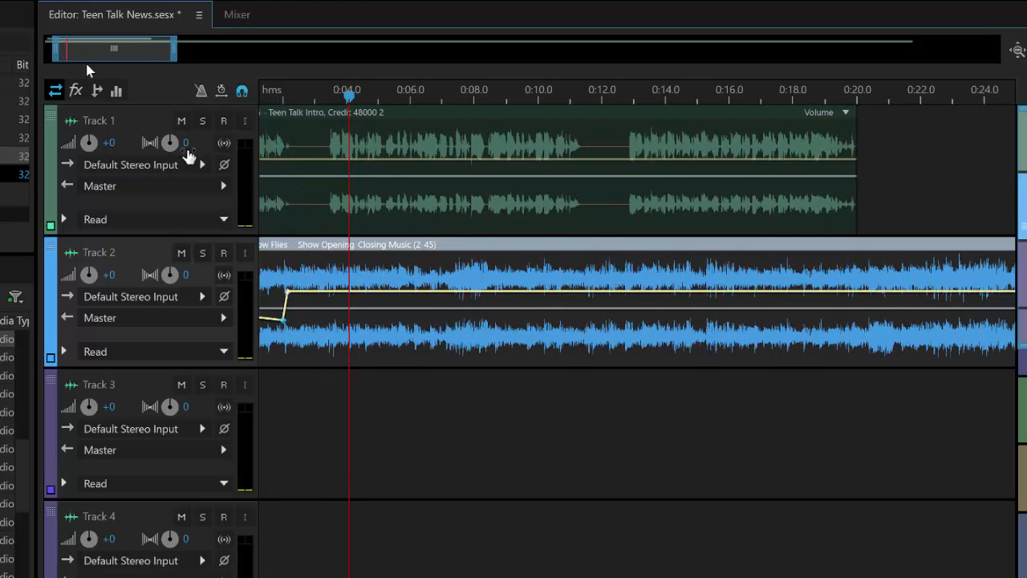
{"action": "left_click", "coordinate": [326, 94]}
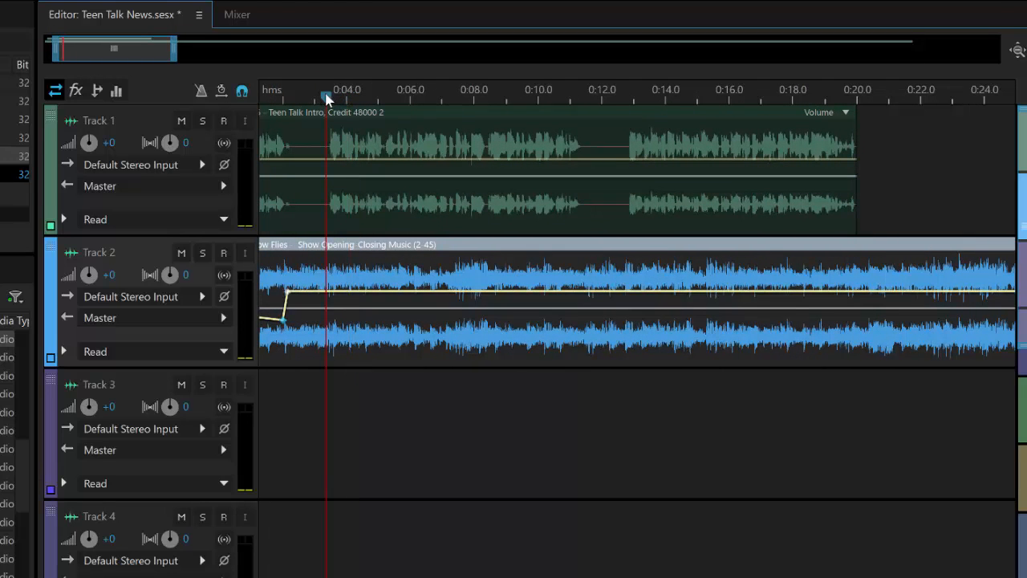
{"action": "left_click", "coordinate": [328, 292]}
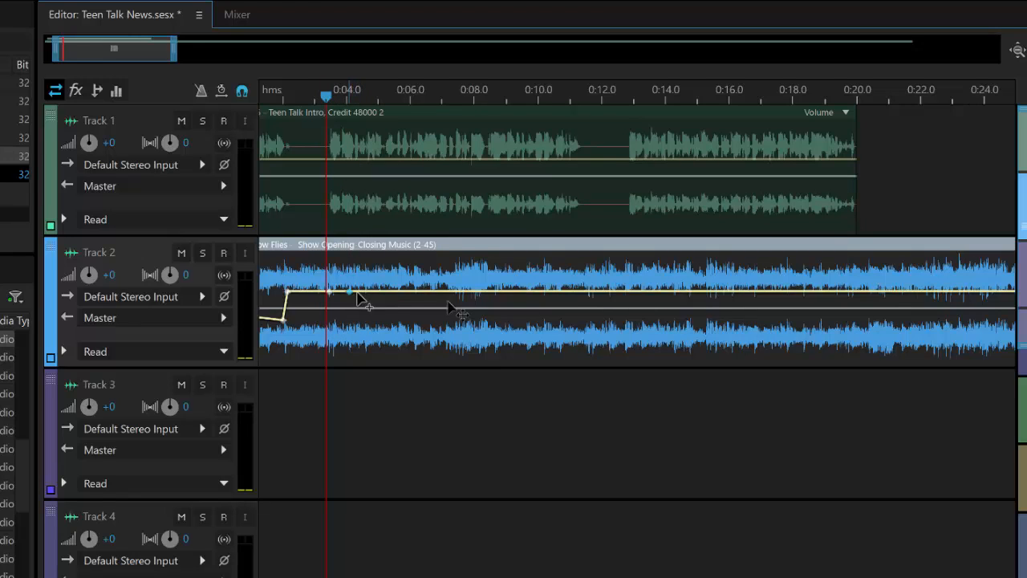
{"action": "left_click", "coordinate": [572, 292]}
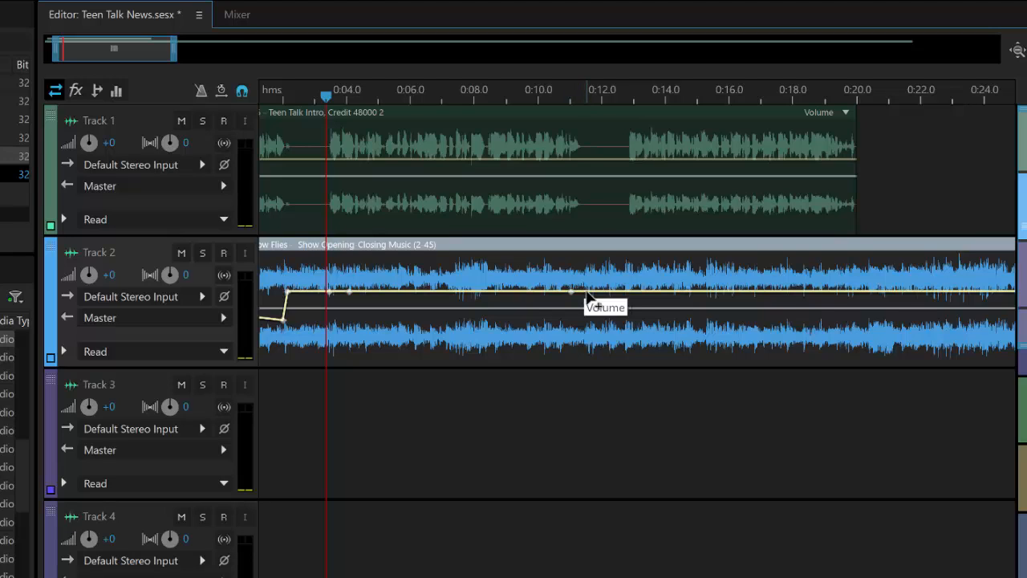
{"action": "left_click", "coordinate": [587, 292]}
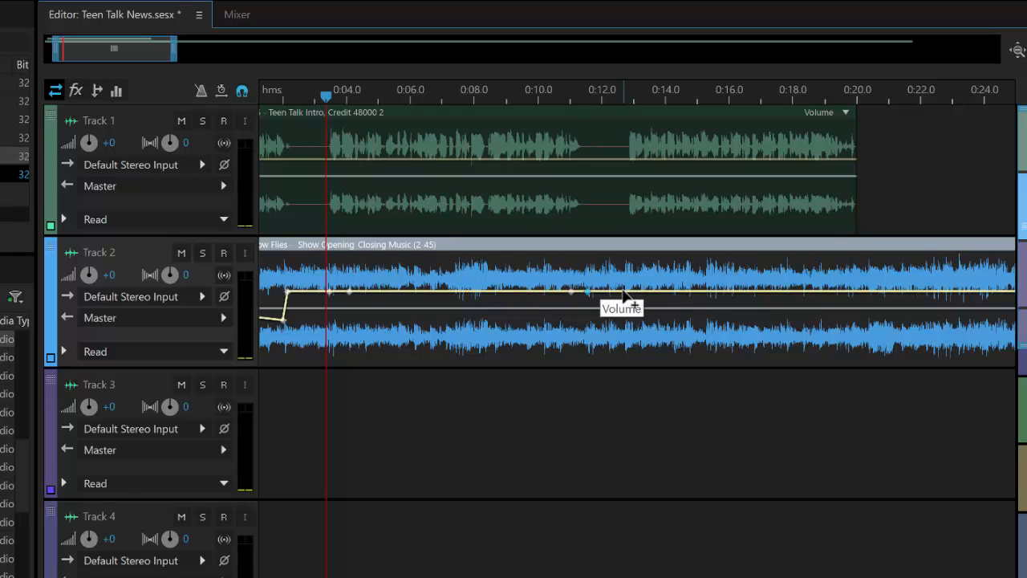
{"action": "left_click", "coordinate": [623, 292]}
{"action": "left_click", "coordinate": [638, 292]}
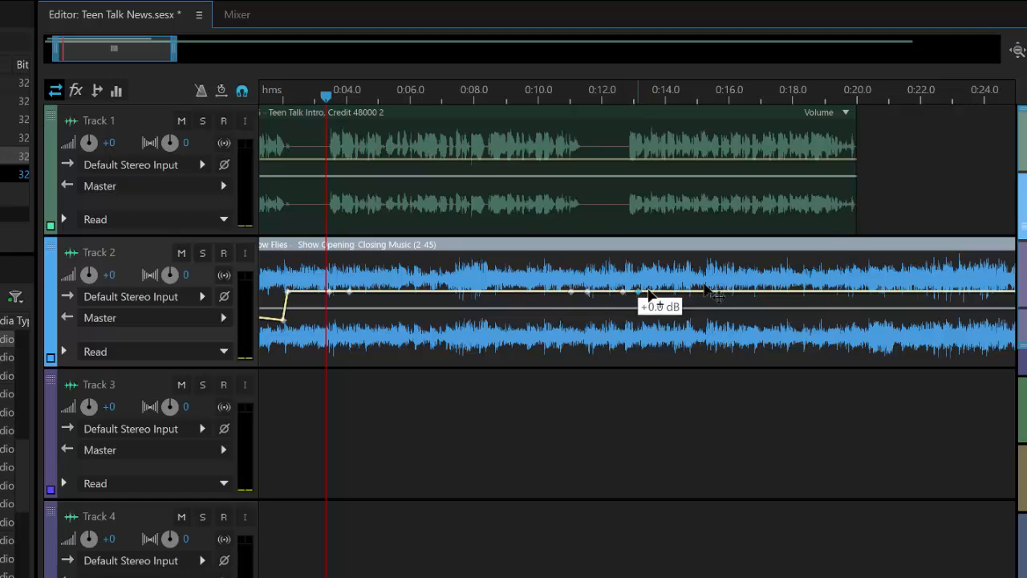
{"action": "left_click", "coordinate": [834, 292]}
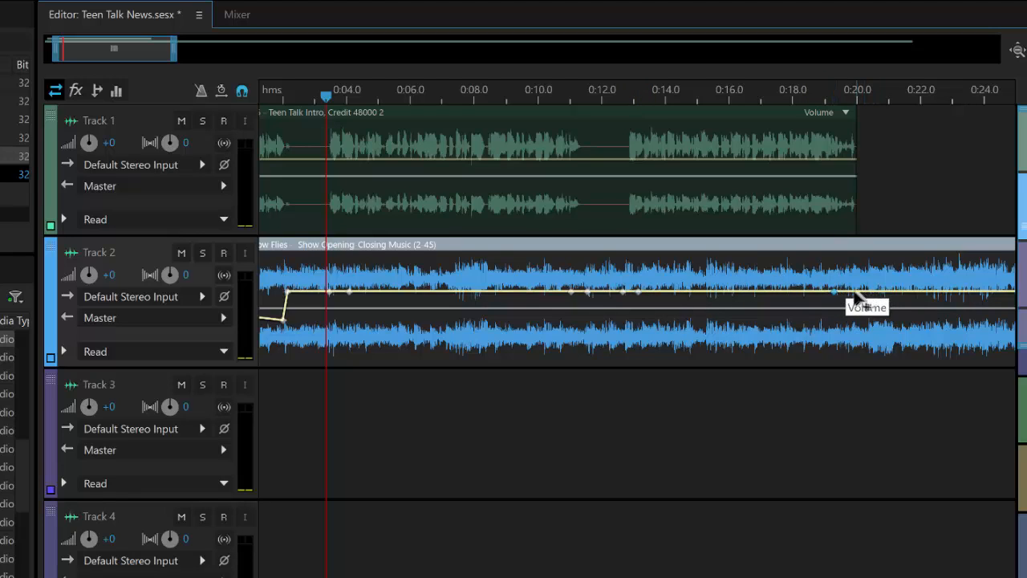
{"action": "left_click", "coordinate": [859, 292]}
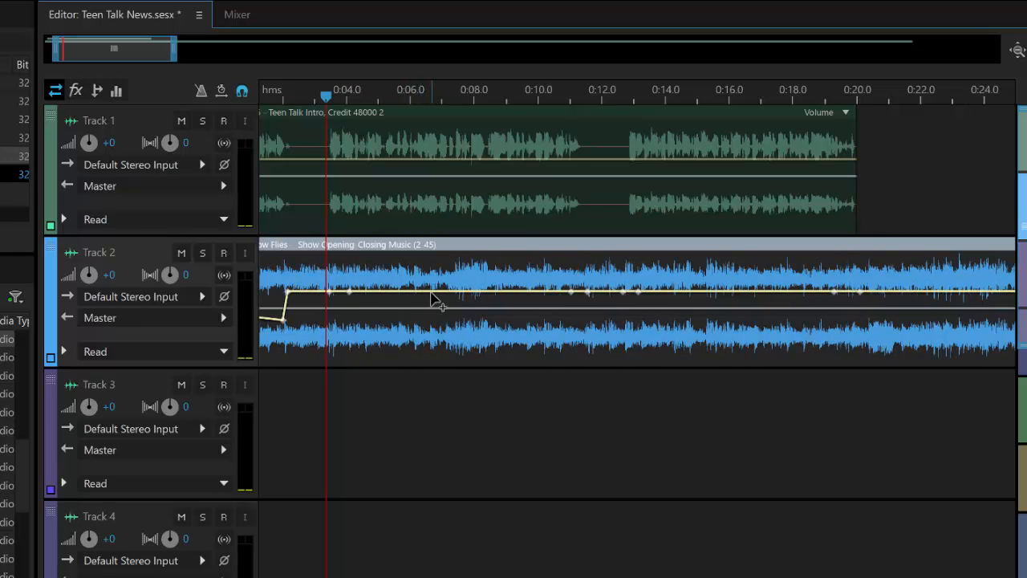
- Lower the music to about -11 to -13 dB from 0:04 to 0:11 and 0:13 to 0:20
{"action": "left_click", "coordinate": [348, 292]}
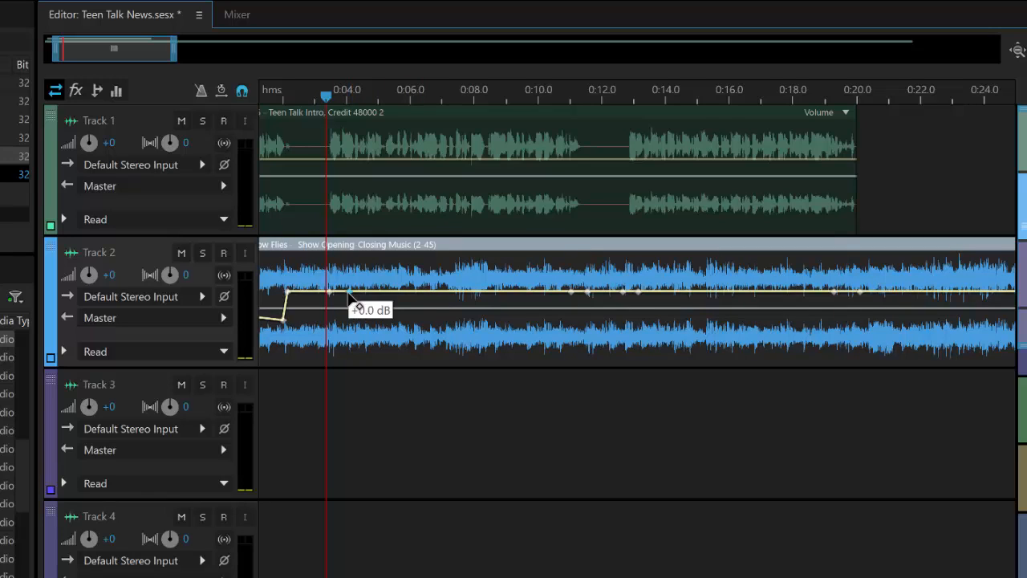
{"action": "left_click_drag", "start_coordinate": [351, 304], "coordinate": [356, 327]}
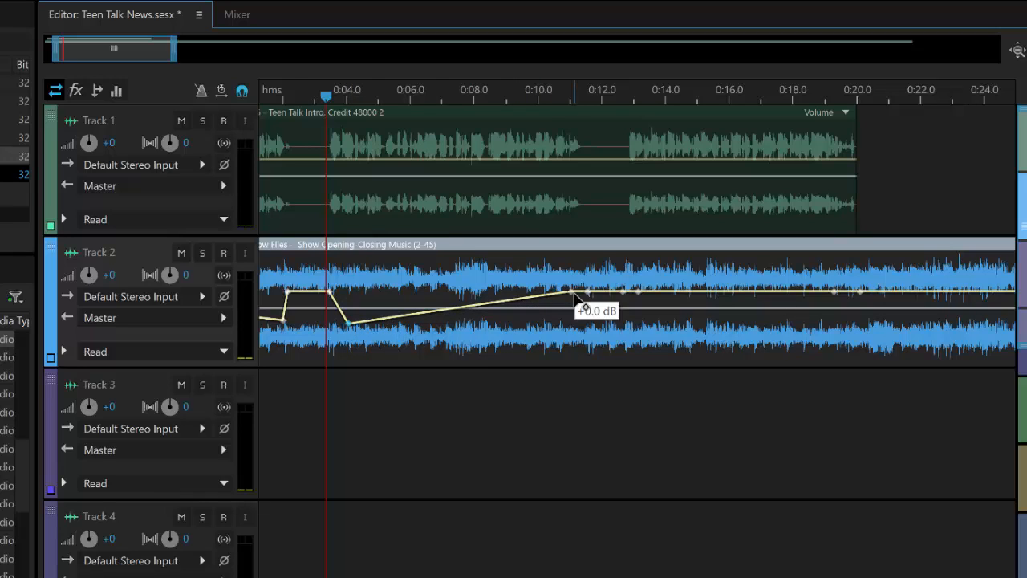
{"action": "left_click_drag", "start_coordinate": [573, 296], "coordinate": [580, 329]}
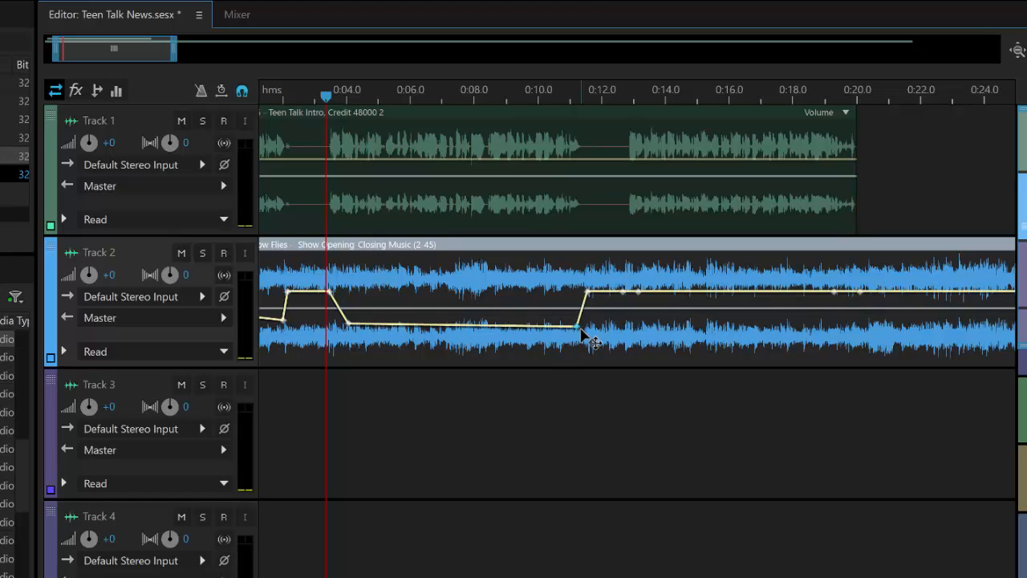
{"action": "left_click_drag", "start_coordinate": [641, 291], "coordinate": [648, 329]}
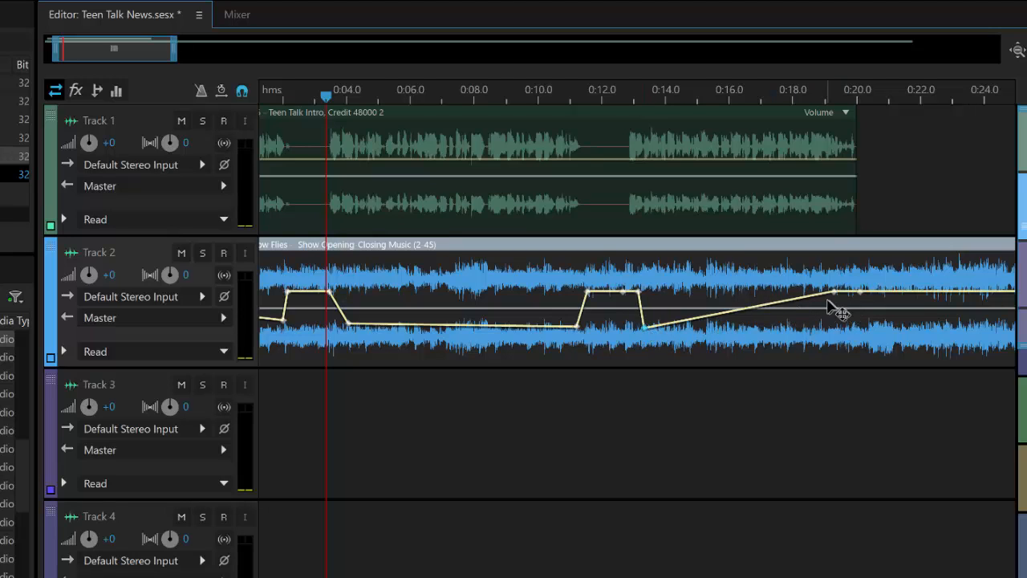
{"action": "left_click_drag", "start_coordinate": [833, 293], "coordinate": [847, 332]}
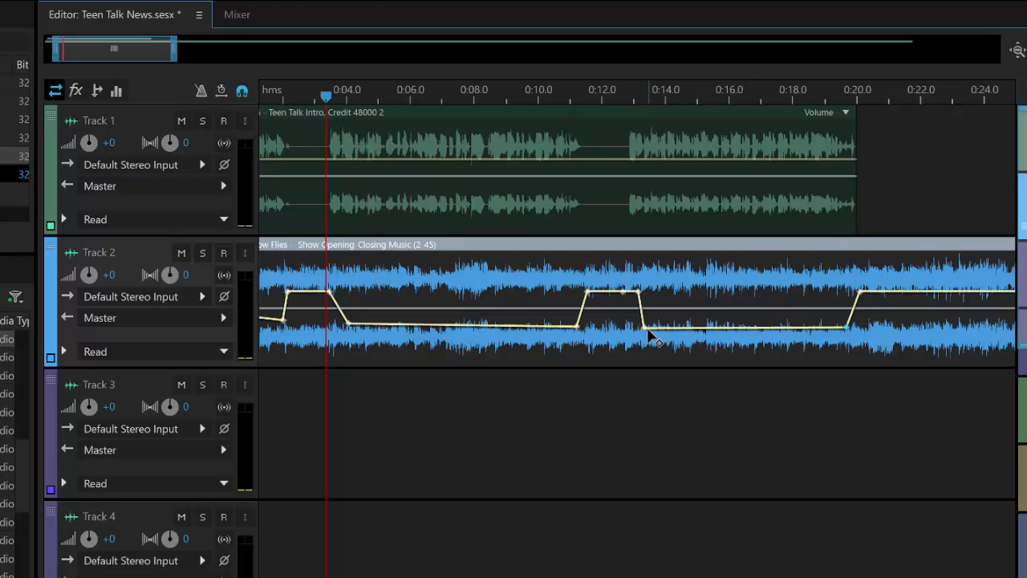
{"action": "left_click_drag", "start_coordinate": [646, 330], "coordinate": [653, 334]}
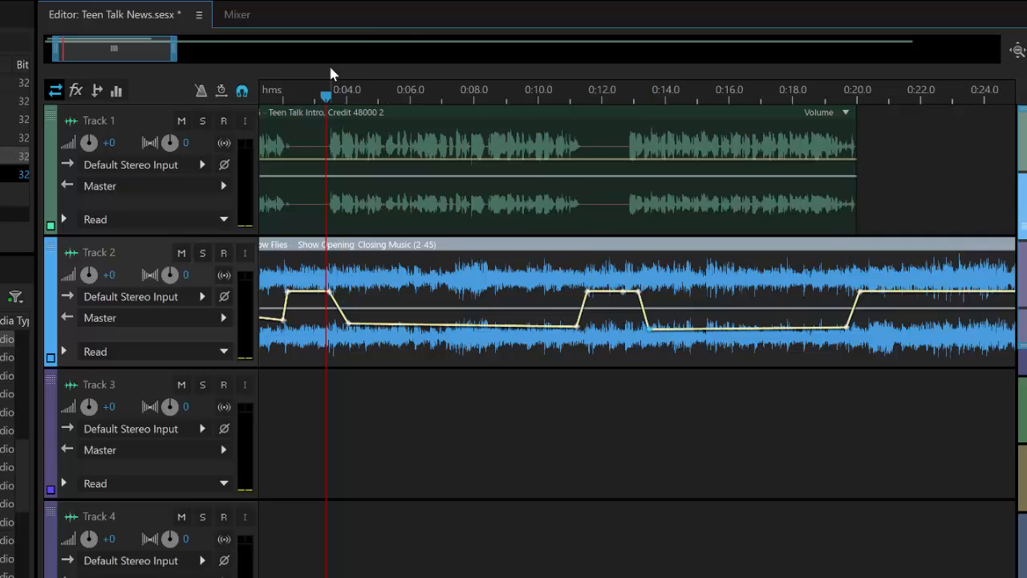
{"action": "key", "text": "space"}
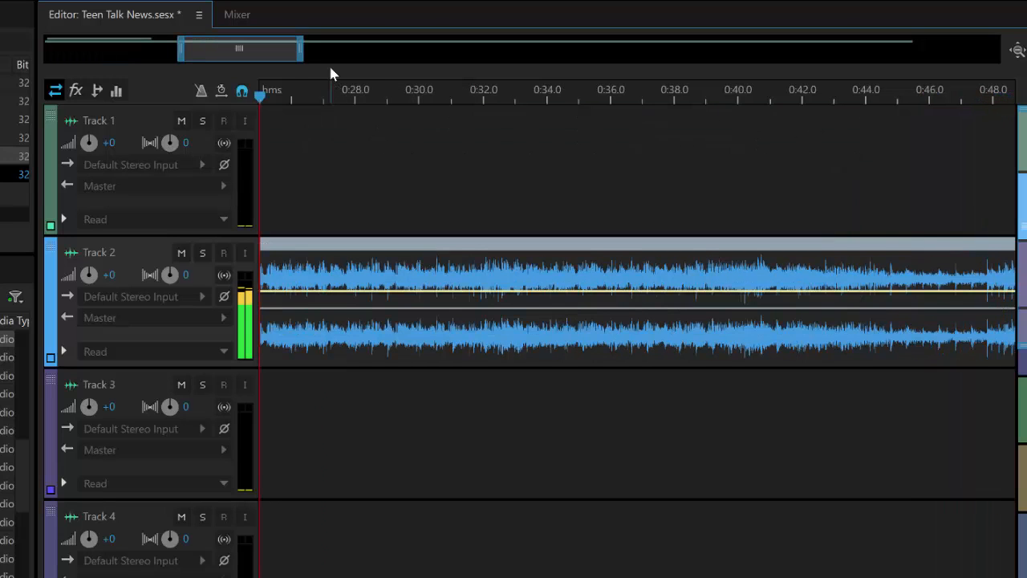
{"action": "key", "text": "space"}
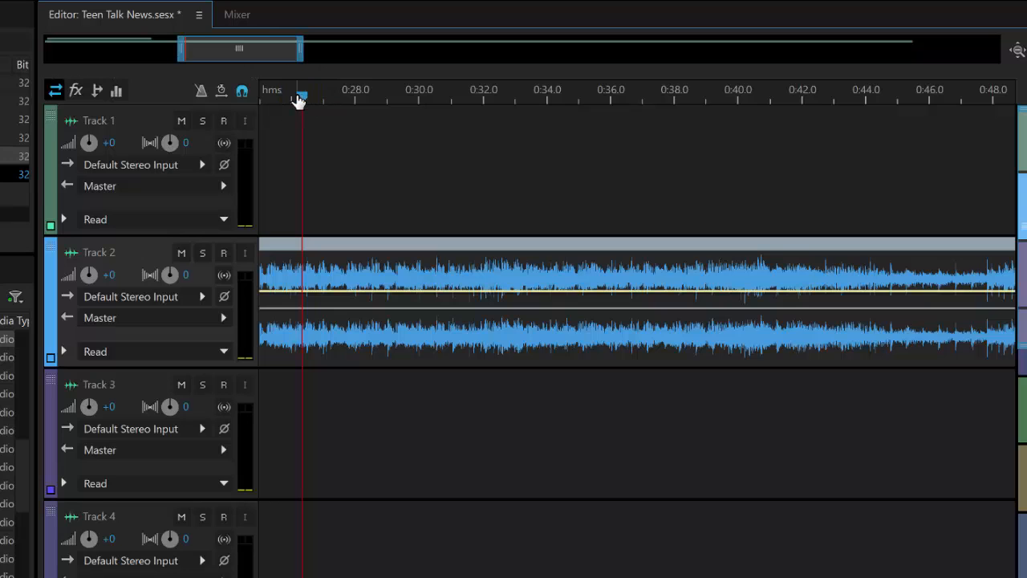
{"action": "key", "text": "space"}
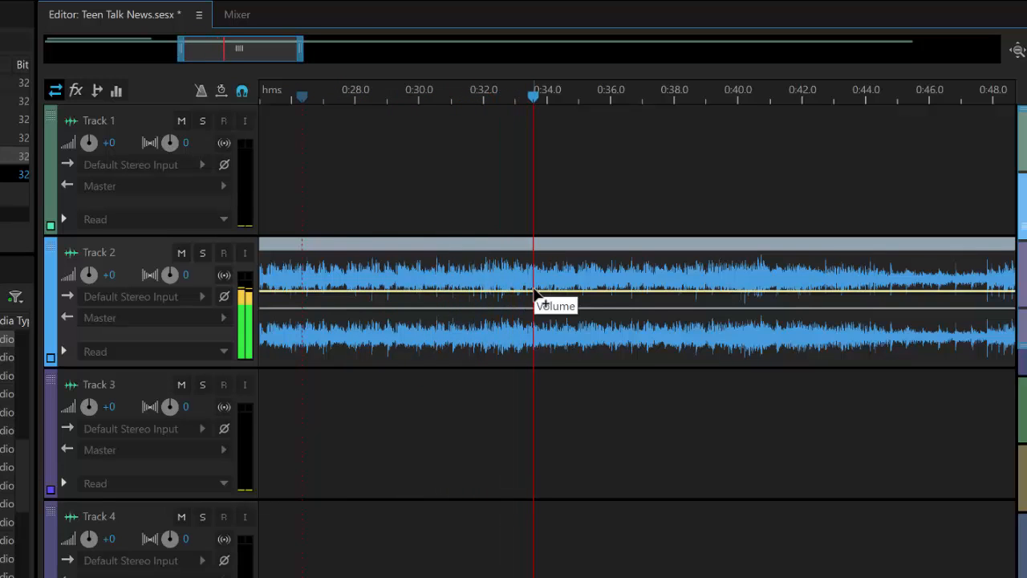
{"action": "key", "text": "space"}
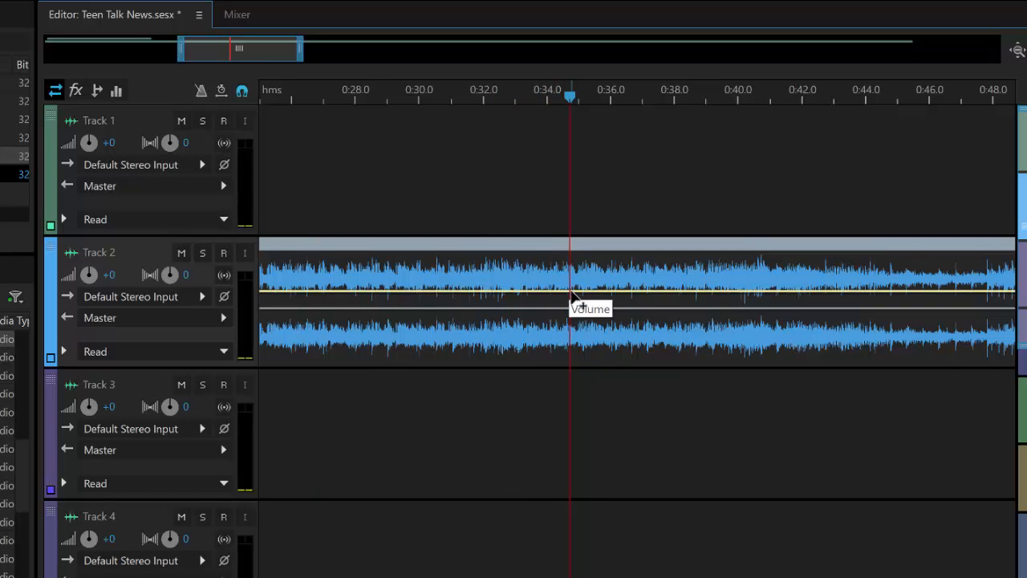
- Add a keyframe on Track 2's volume envelope, pull the end down into a fade-out, and preview from 0:33.5
{"action": "left_click", "coordinate": [659, 293]}
{"action": "left_click_drag", "start_coordinate": [660, 293], "coordinate": [695, 371]}
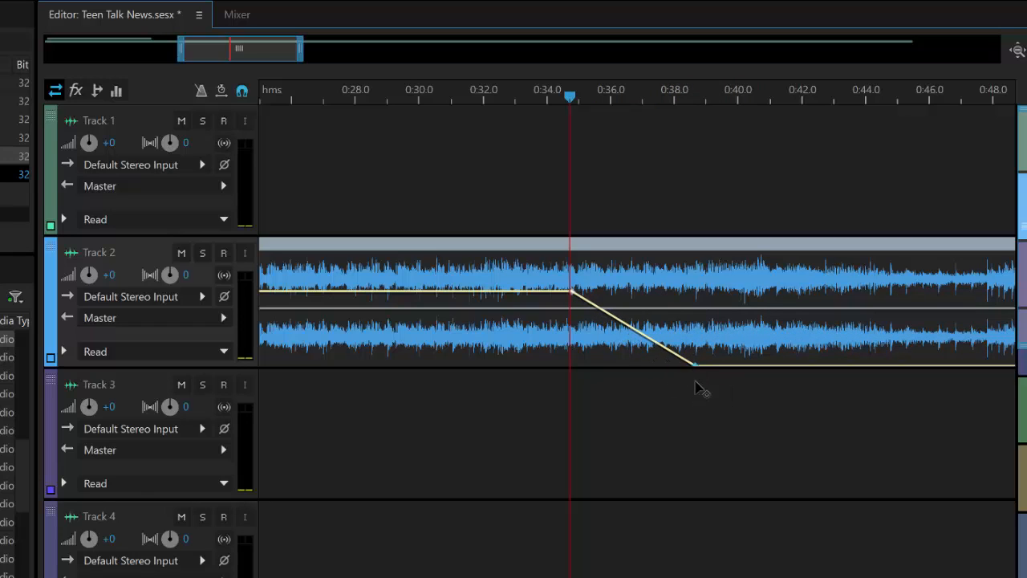
{"action": "left_click", "coordinate": [531, 95]}
{"action": "key", "text": "space"}
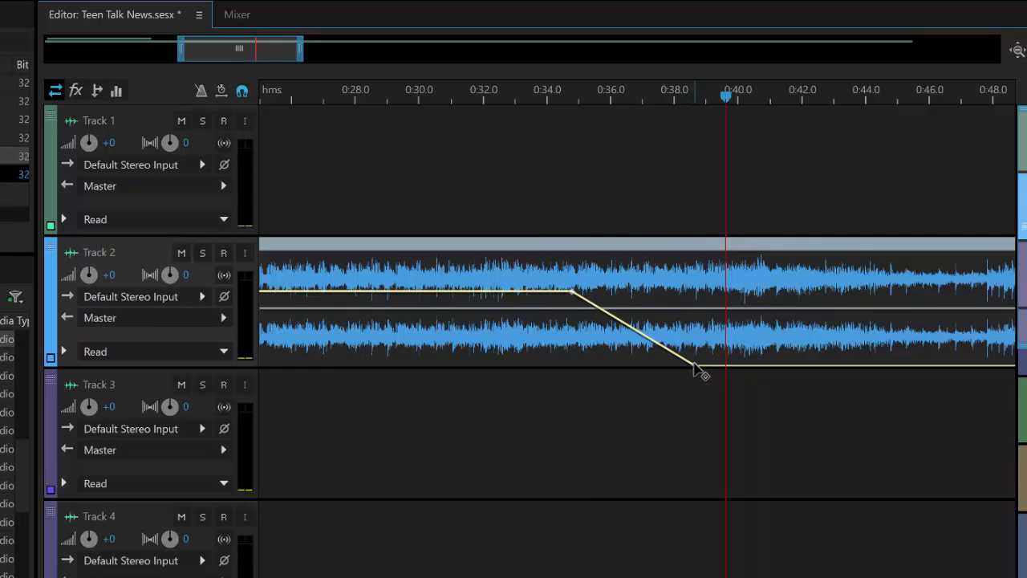
- Shorten the fade-out so it ends near 0:36.0, replaying it to check
{"action": "left_click_drag", "start_coordinate": [695, 367], "coordinate": [661, 366]}
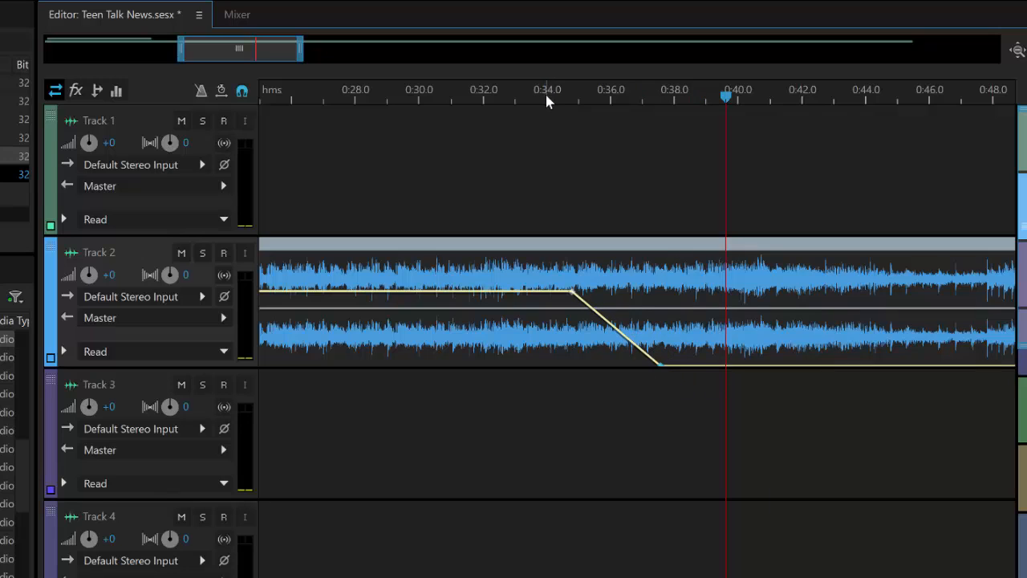
{"action": "key", "text": "space"}
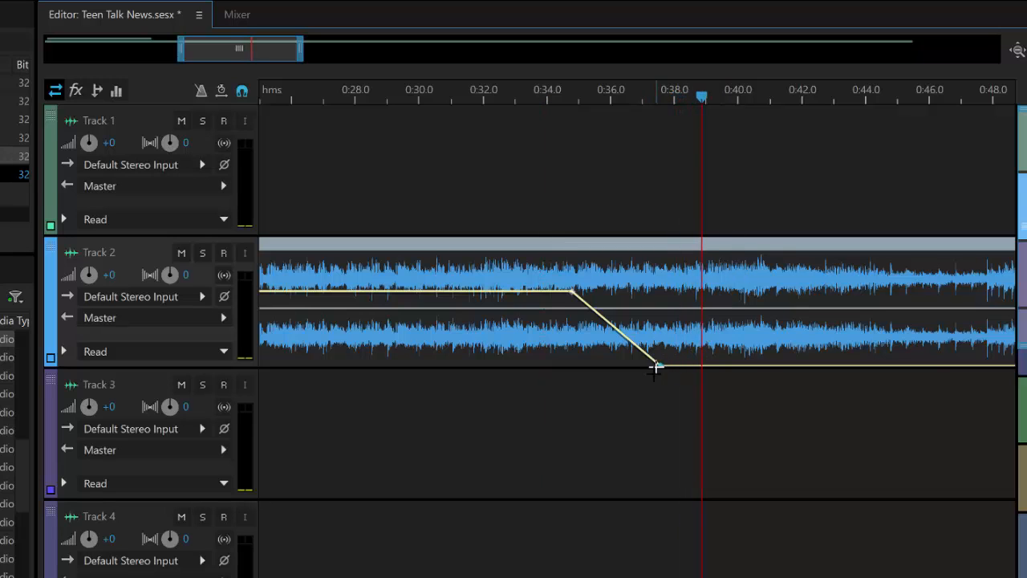
{"action": "left_click_drag", "start_coordinate": [660, 368], "coordinate": [612, 368]}
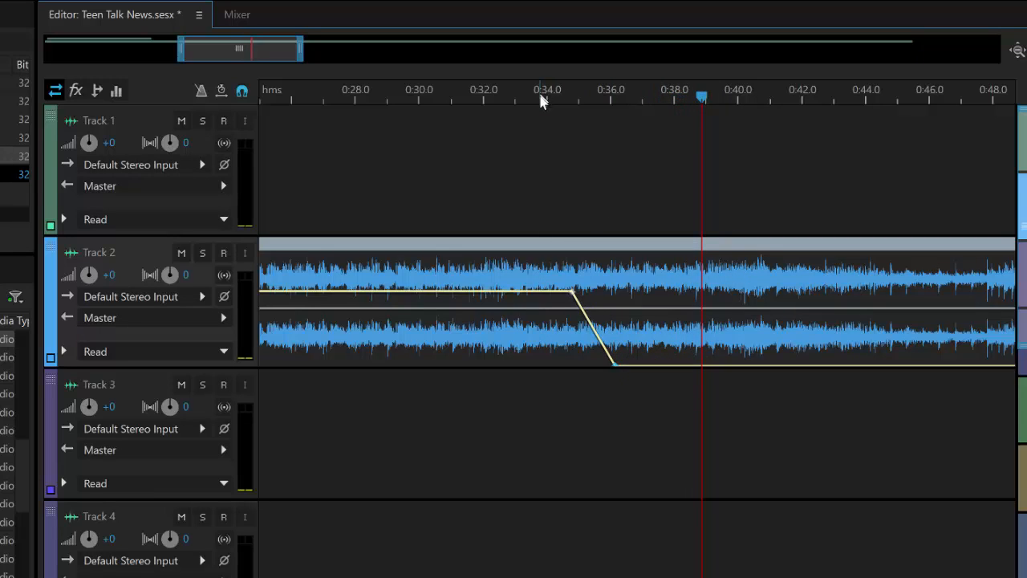
{"action": "key", "text": "space"}
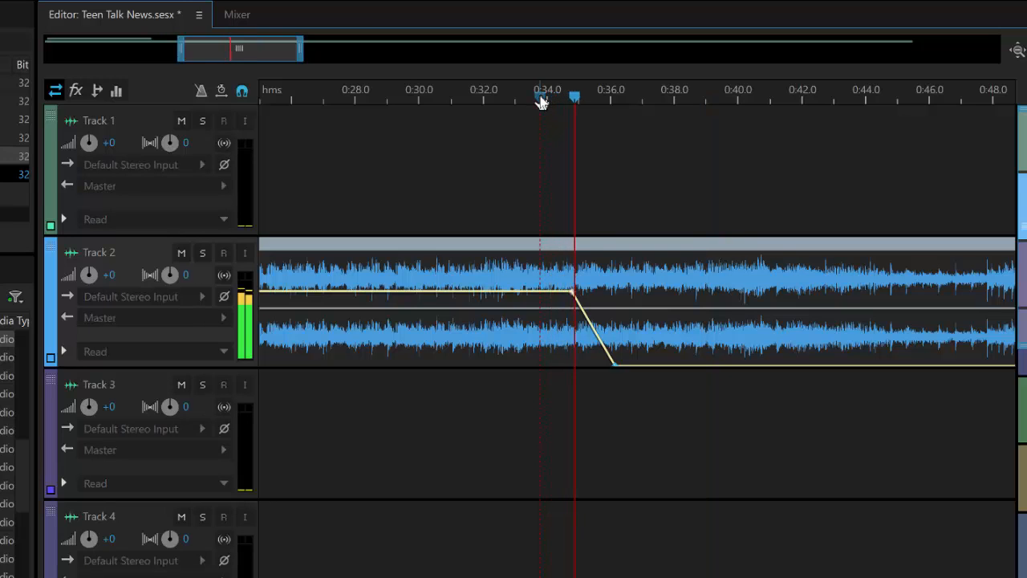
{"action": "key", "text": "space"}
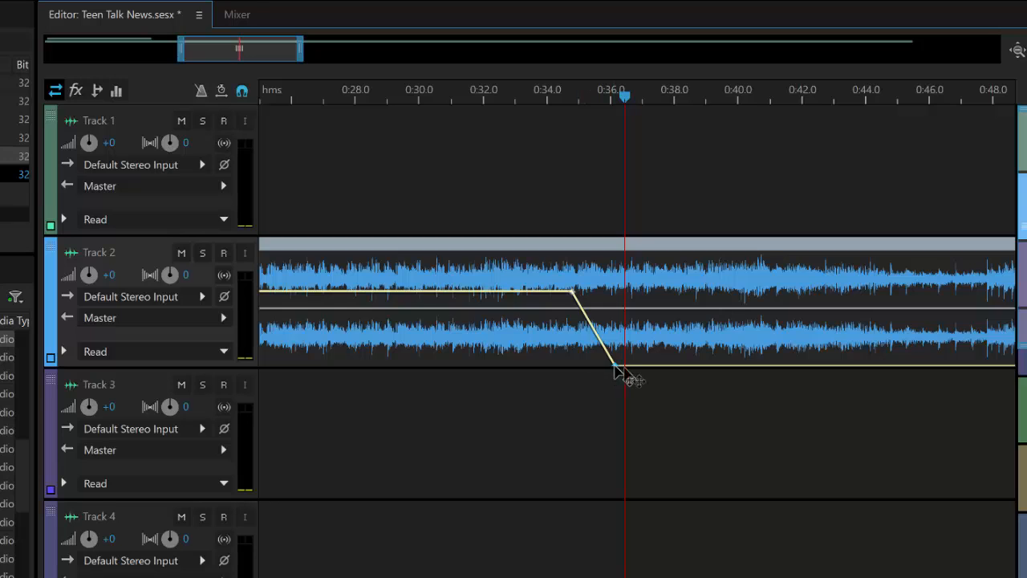
- Undo an accidental move of the clip to Track 3 and end the fade at about 0:36.4
{"action": "left_click_drag", "start_coordinate": [614, 367], "coordinate": [616, 399]}
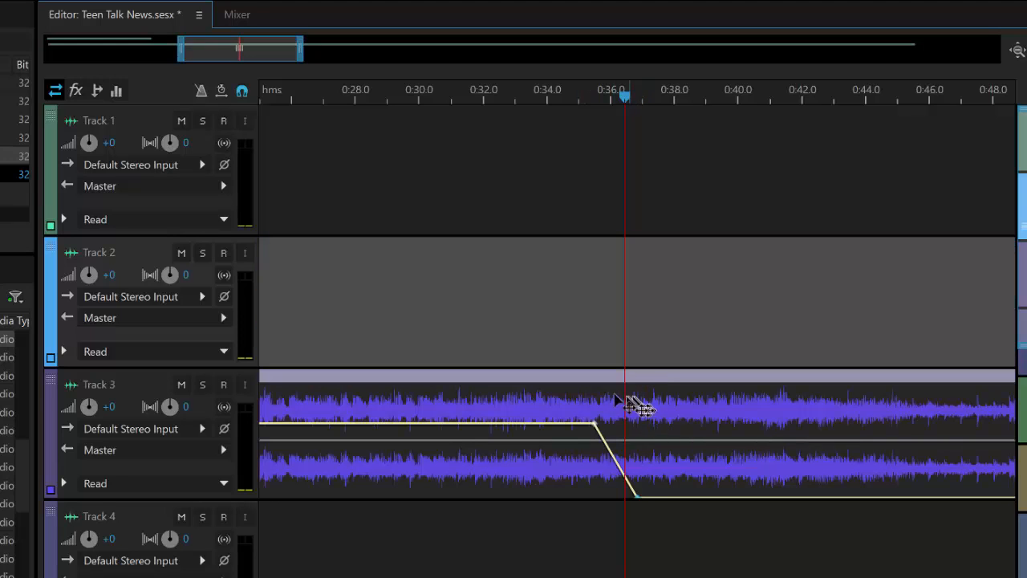
{"action": "key", "text": "ctrl+z"}
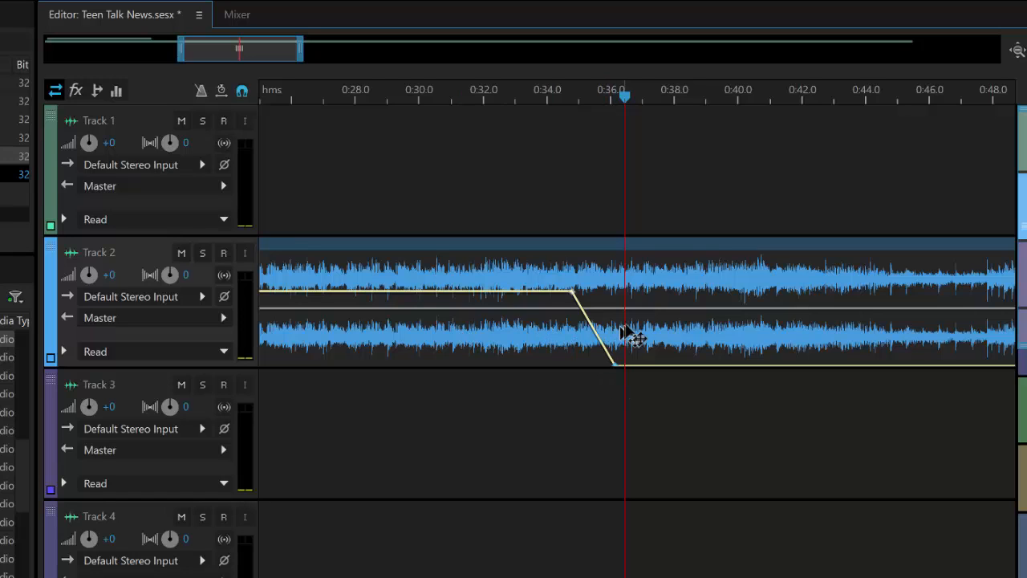
{"action": "left_click_drag", "start_coordinate": [619, 371], "coordinate": [634, 383]}
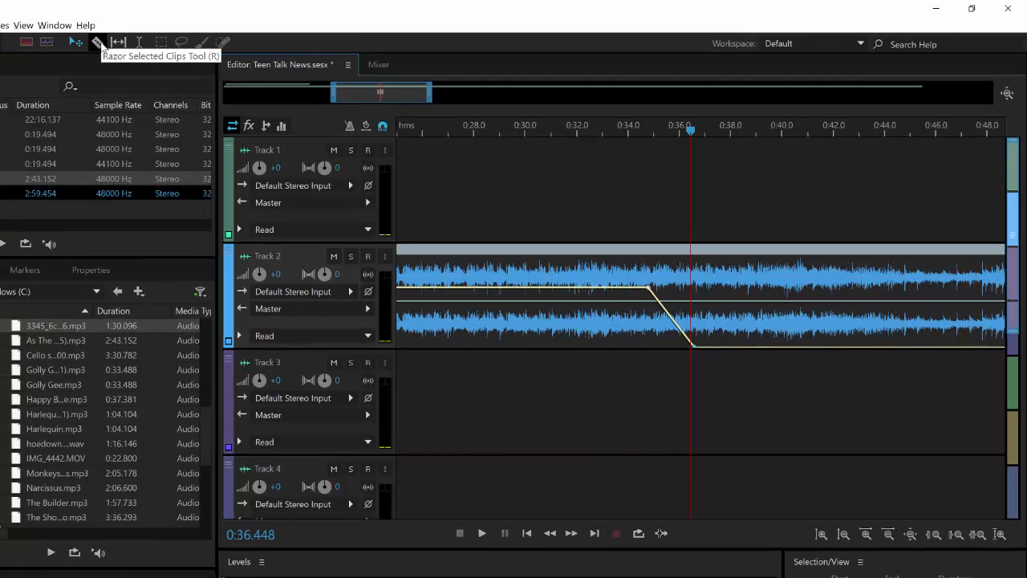
- Split the Track 2 music clip at about 0:36.4, delete the leftover tail, and zoom out fully
{"action": "left_click", "coordinate": [100, 44]}
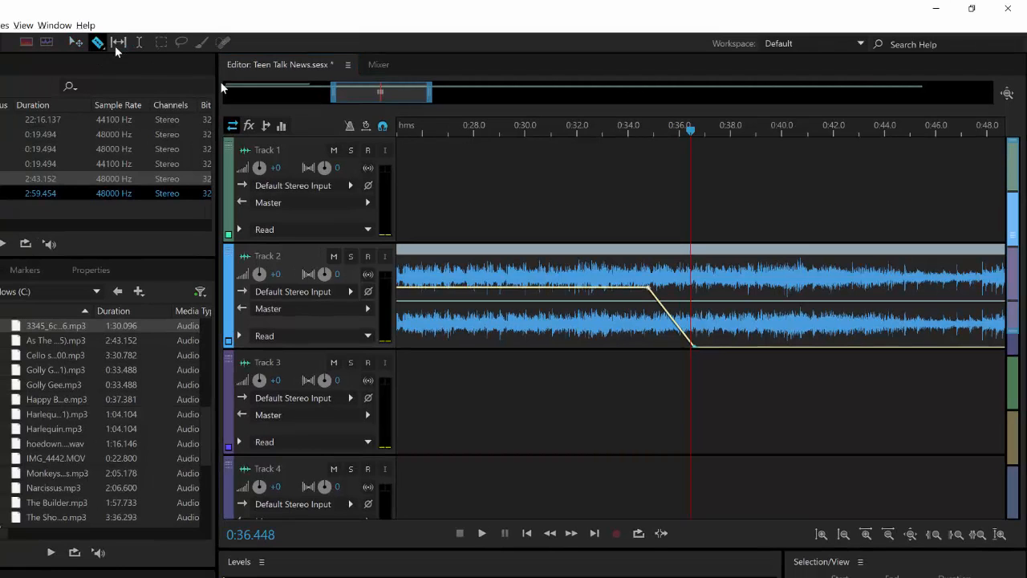
{"action": "left_click", "coordinate": [701, 340]}
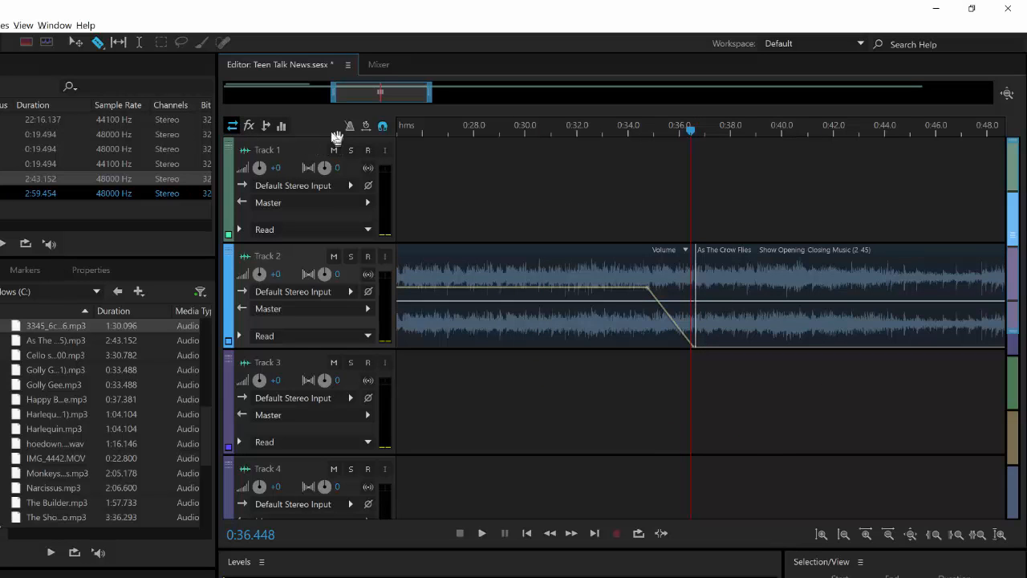
{"action": "left_click", "coordinate": [75, 41]}
{"action": "left_click", "coordinate": [724, 285]}
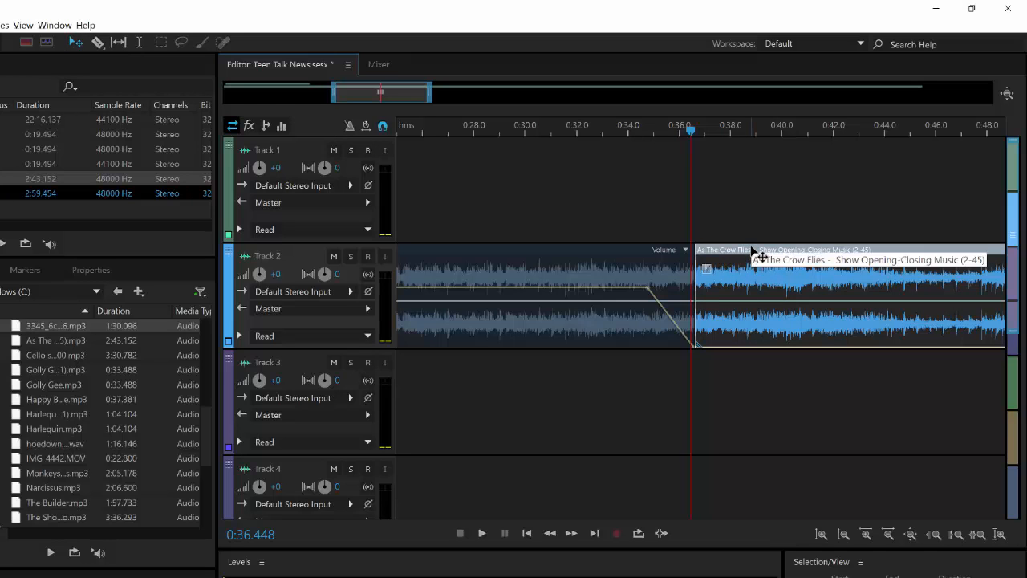
{"action": "key", "text": "Delete"}
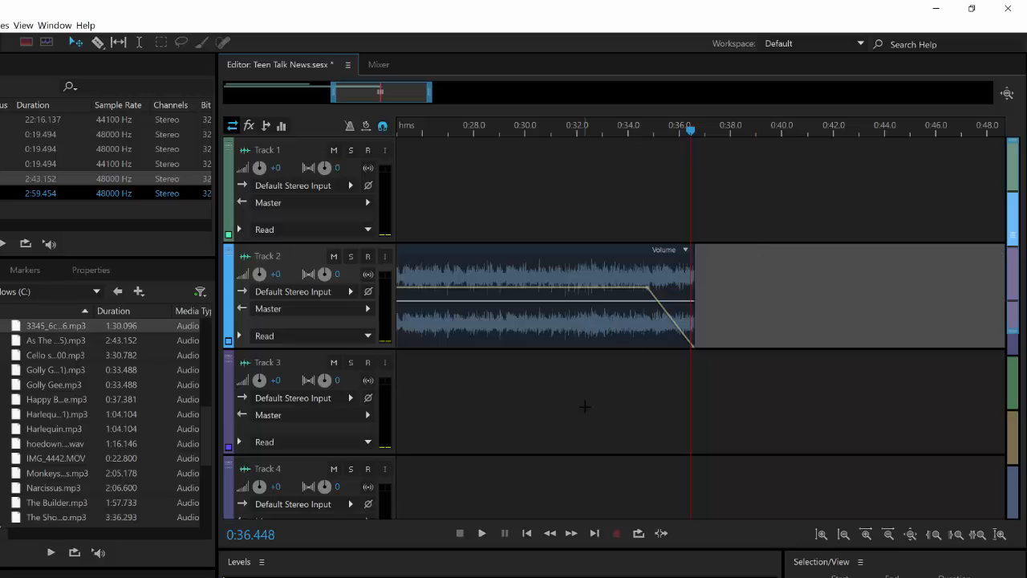
{"action": "left_click", "coordinate": [867, 536]}
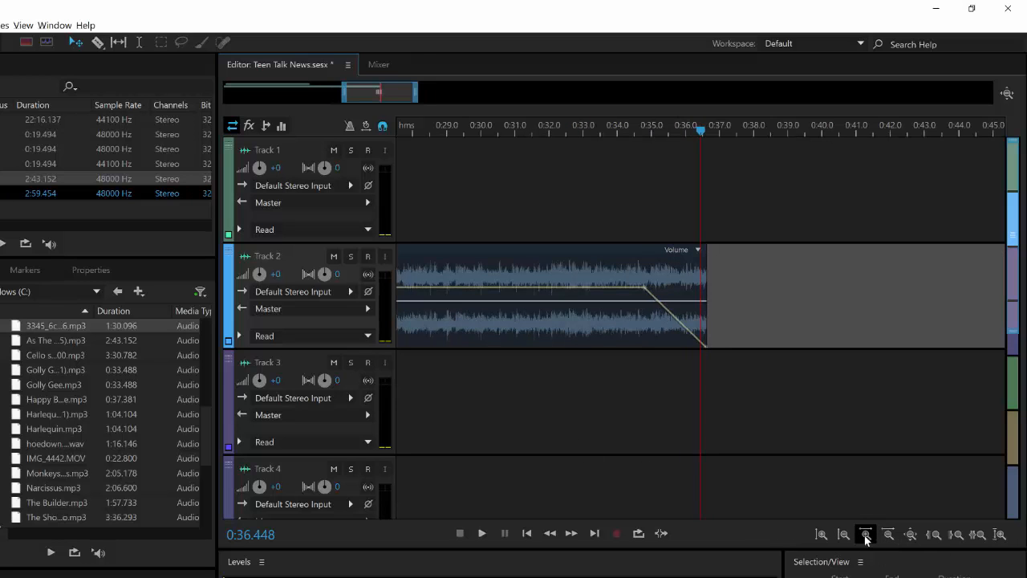
{"action": "left_click", "coordinate": [910, 535]}
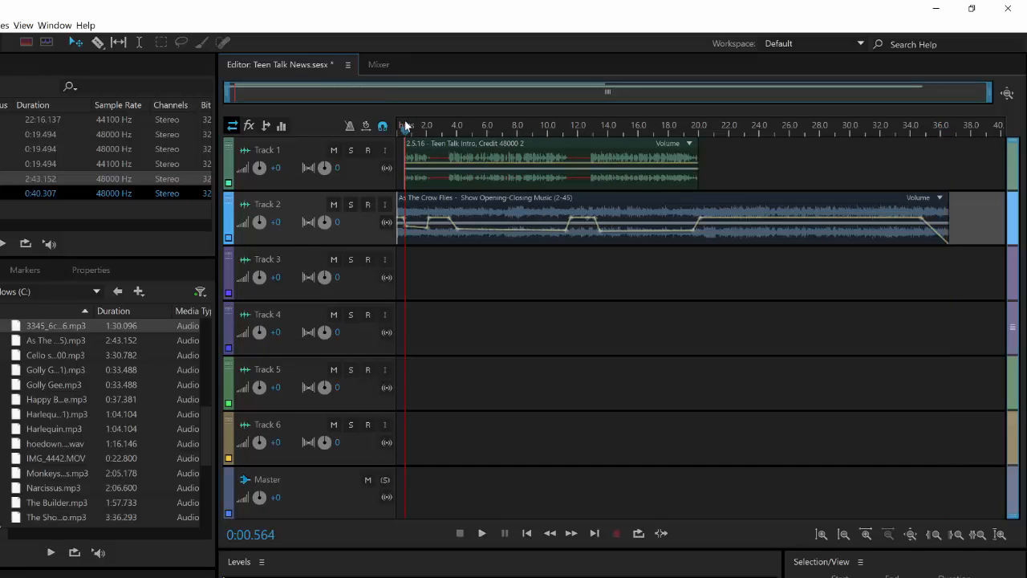
{"action": "left_click_drag", "start_coordinate": [405, 129], "coordinate": [343, 141]}
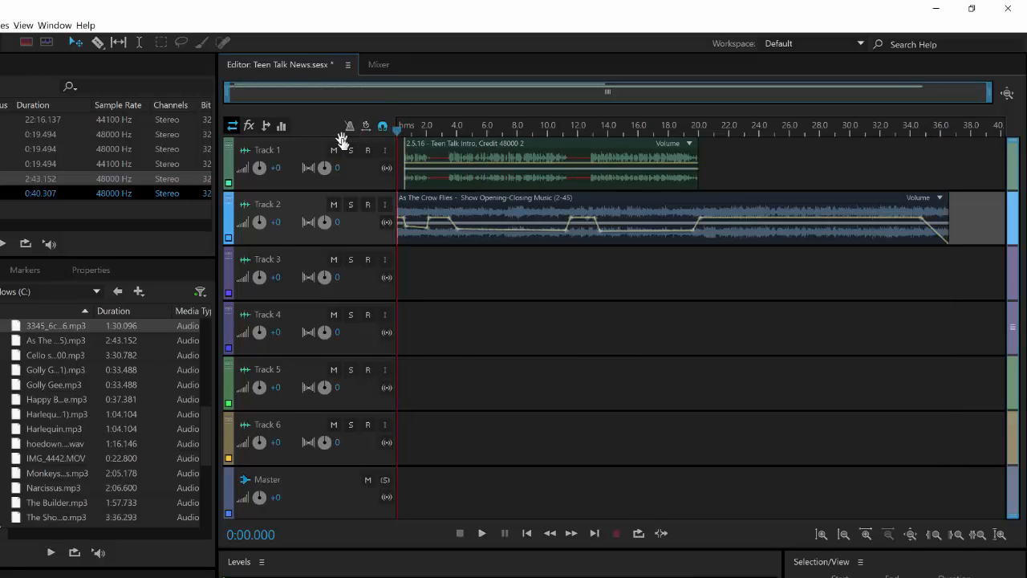
{"action": "key", "text": "space"}
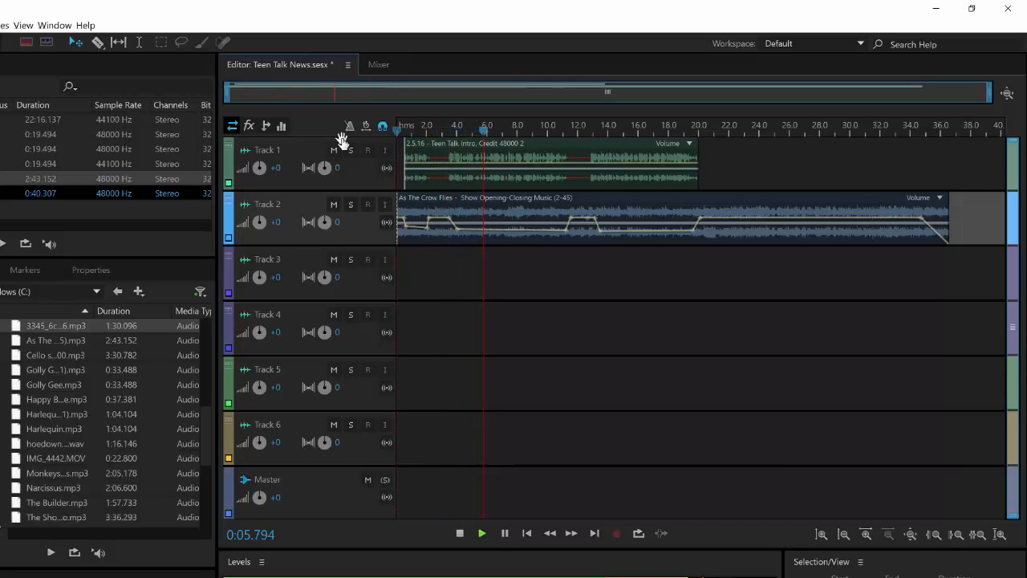
{"action": "key", "text": "space"}
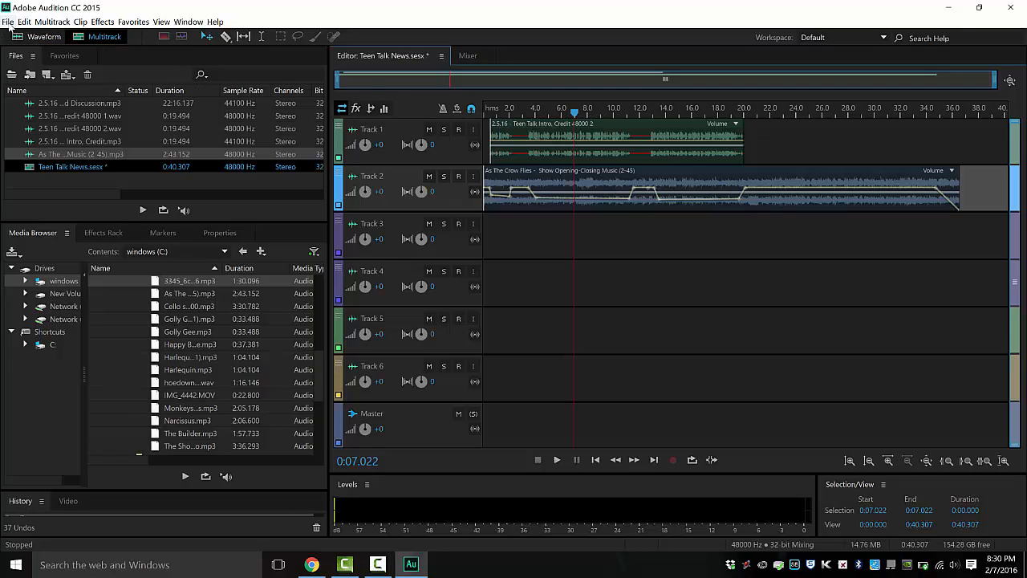
- Save Teen Talk News.sesx, declining to copy media files into the session folder
{"action": "left_click", "coordinate": [8, 22]}
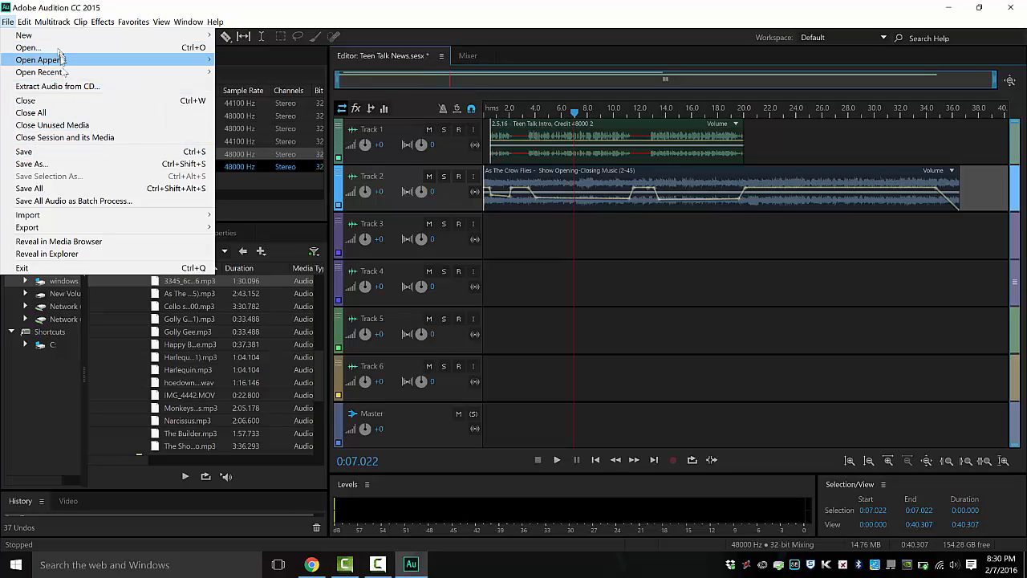
{"action": "mouse_move", "coordinate": [61, 60]}
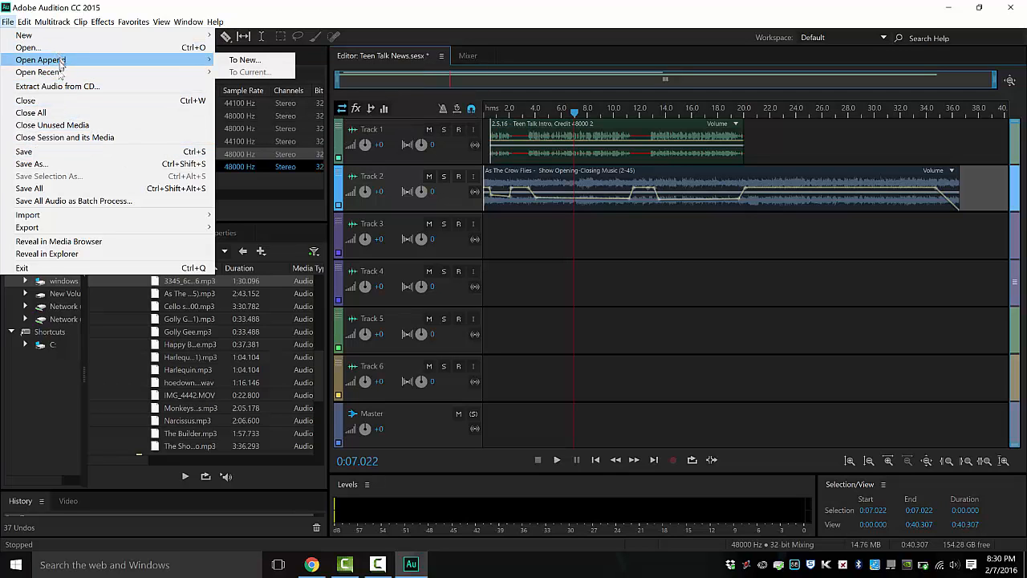
{"action": "left_click", "coordinate": [53, 155]}
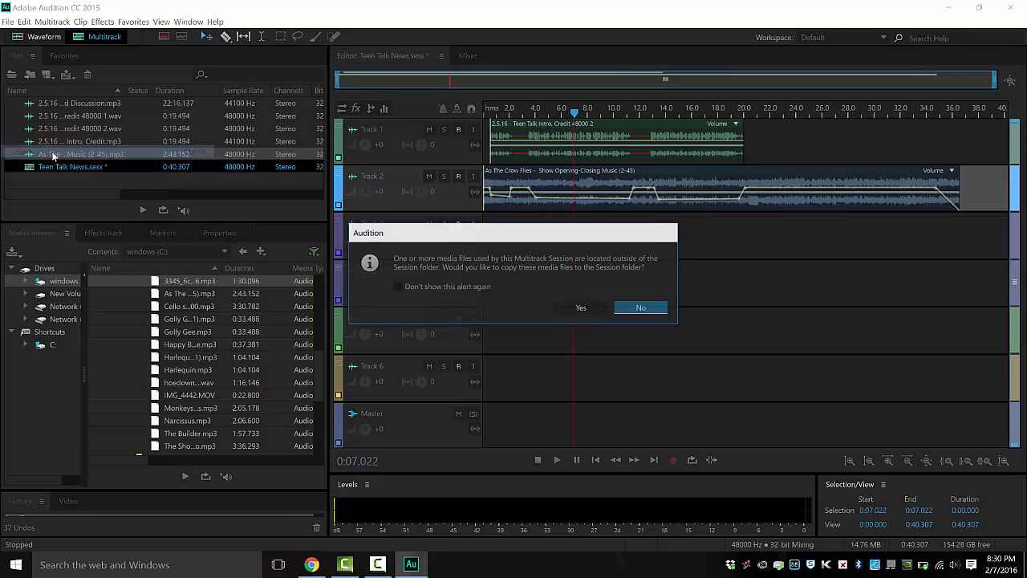
{"action": "left_click", "coordinate": [642, 310]}
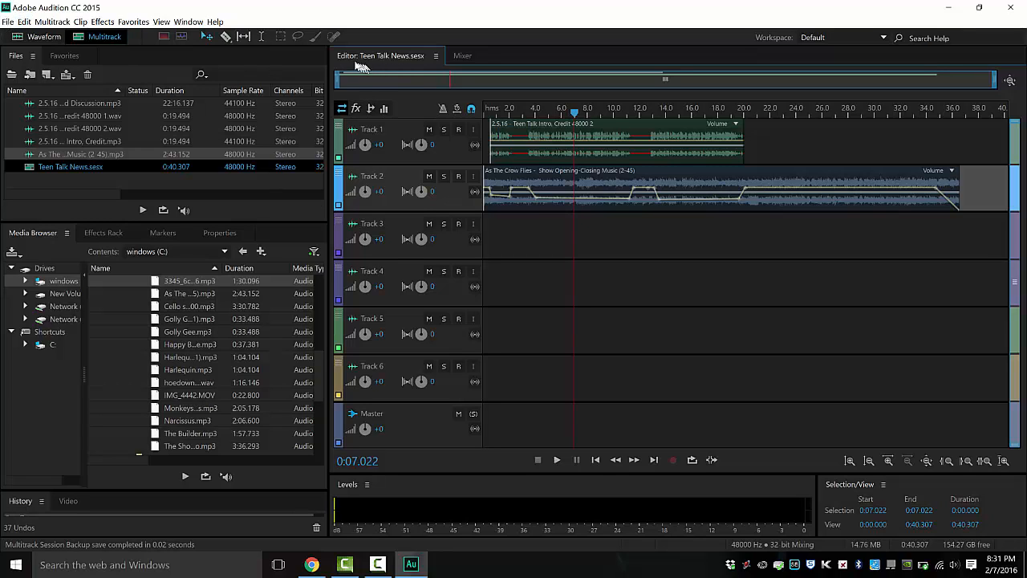
- Set up an Entire Session multitrack mixdown as MP3 Audio and browse for its save location
{"action": "left_click", "coordinate": [7, 23]}
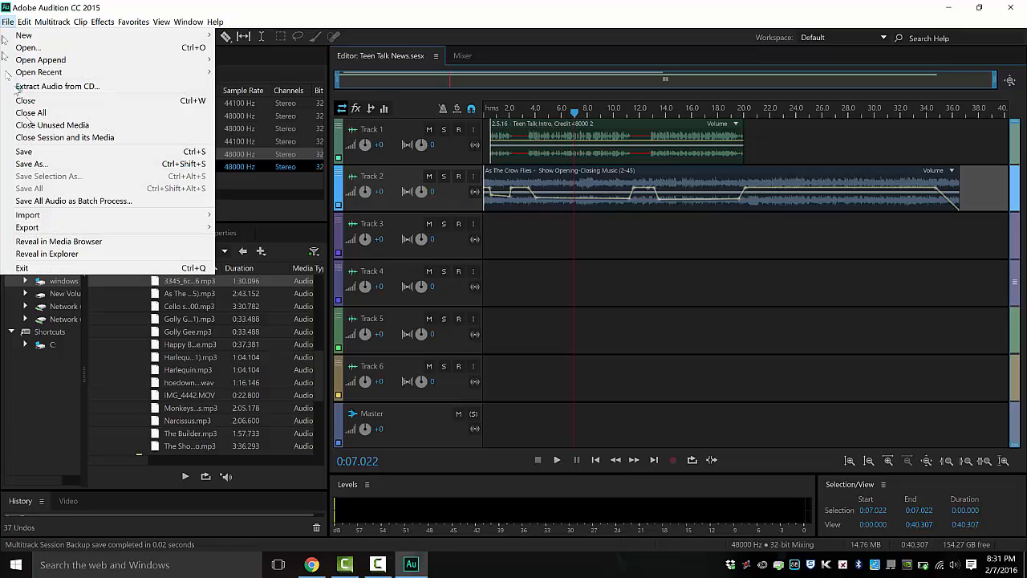
{"action": "mouse_move", "coordinate": [58, 231]}
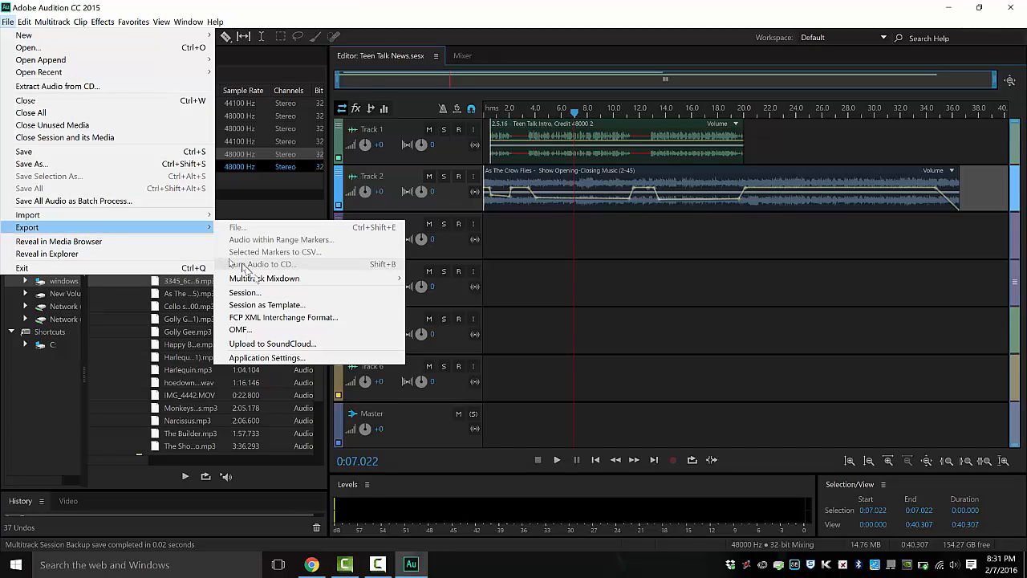
{"action": "mouse_move", "coordinate": [261, 281]}
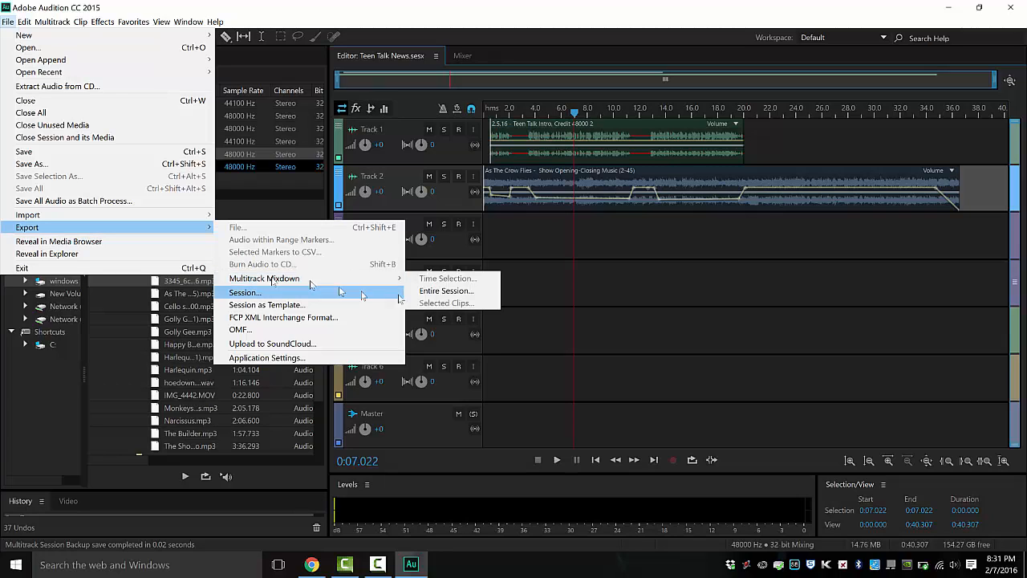
{"action": "left_click", "coordinate": [448, 291]}
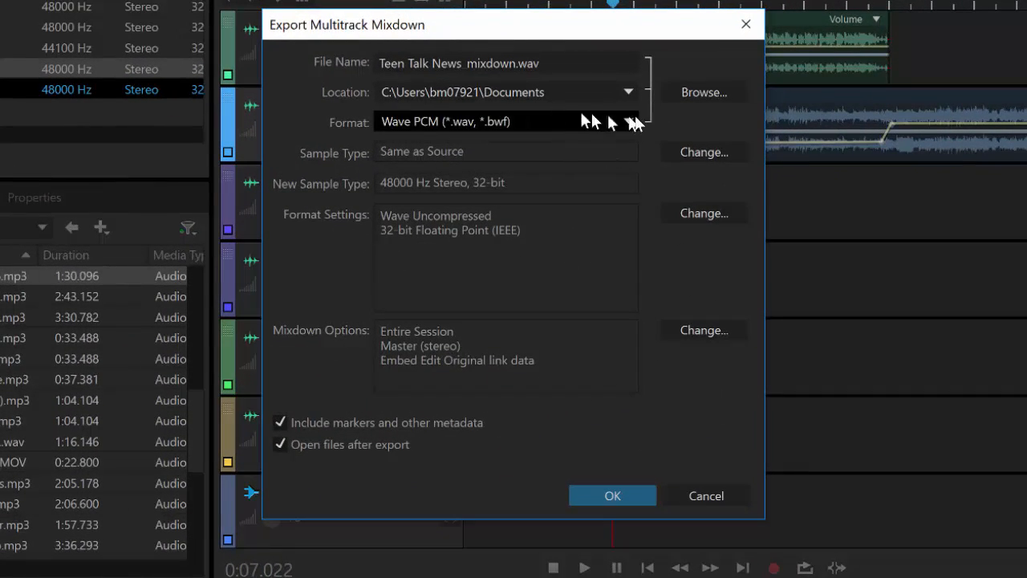
{"action": "left_click", "coordinate": [630, 122]}
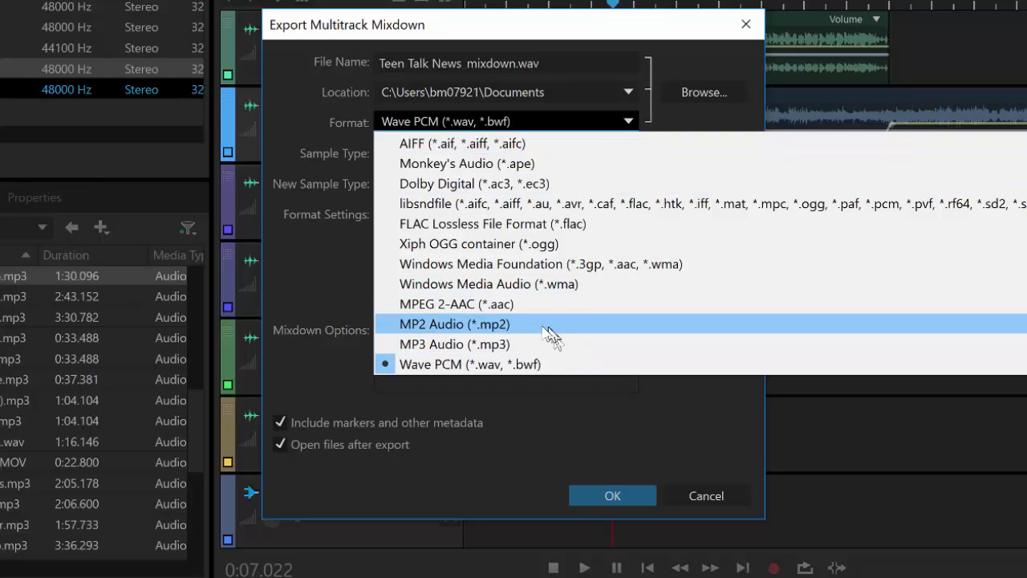
{"action": "left_click", "coordinate": [510, 344]}
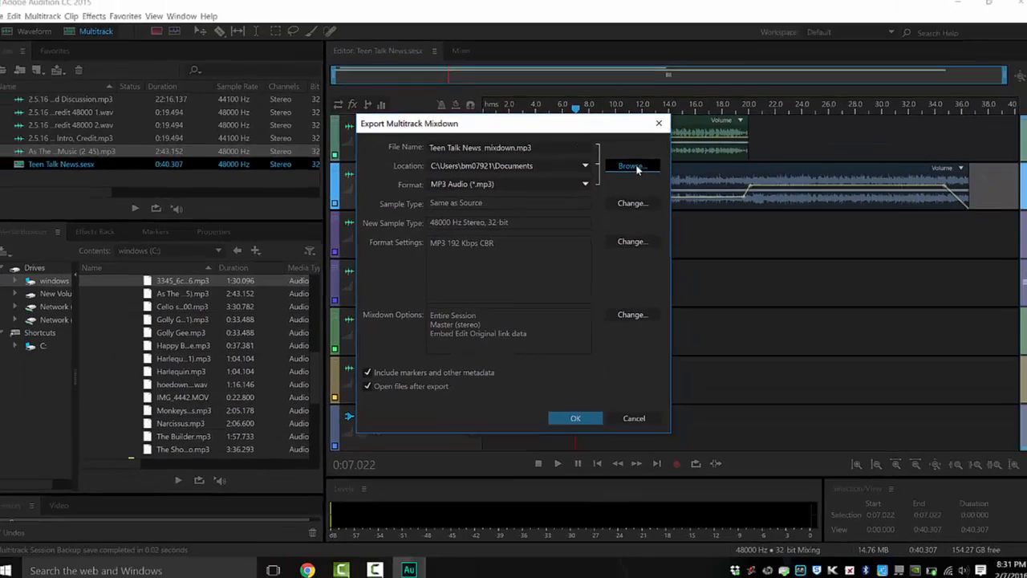
{"action": "left_click", "coordinate": [671, 128]}
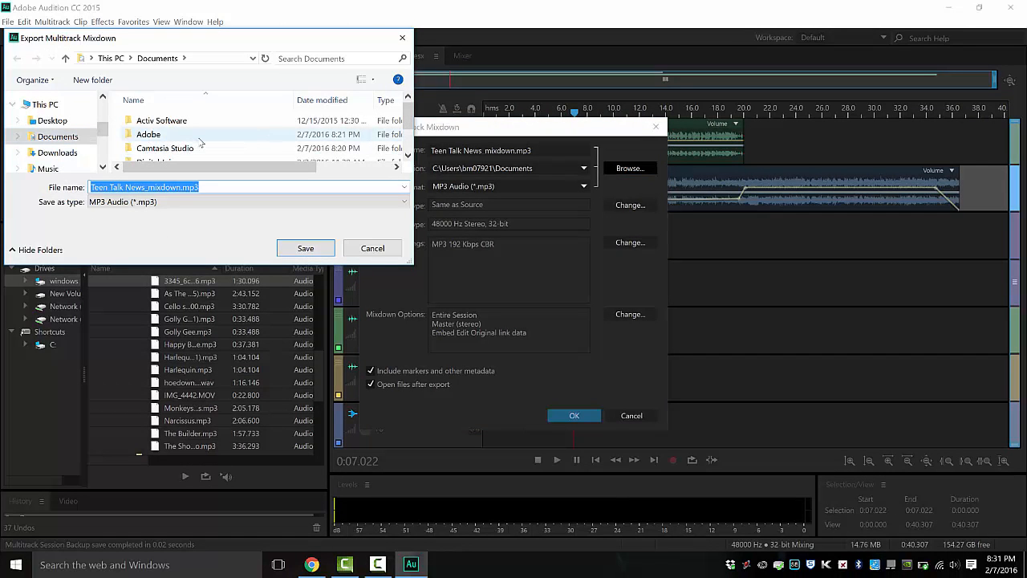
- Create a 'Teen Talk Practice' folder in Documents and set it as the mixdown's save location
{"action": "left_click", "coordinate": [86, 81]}
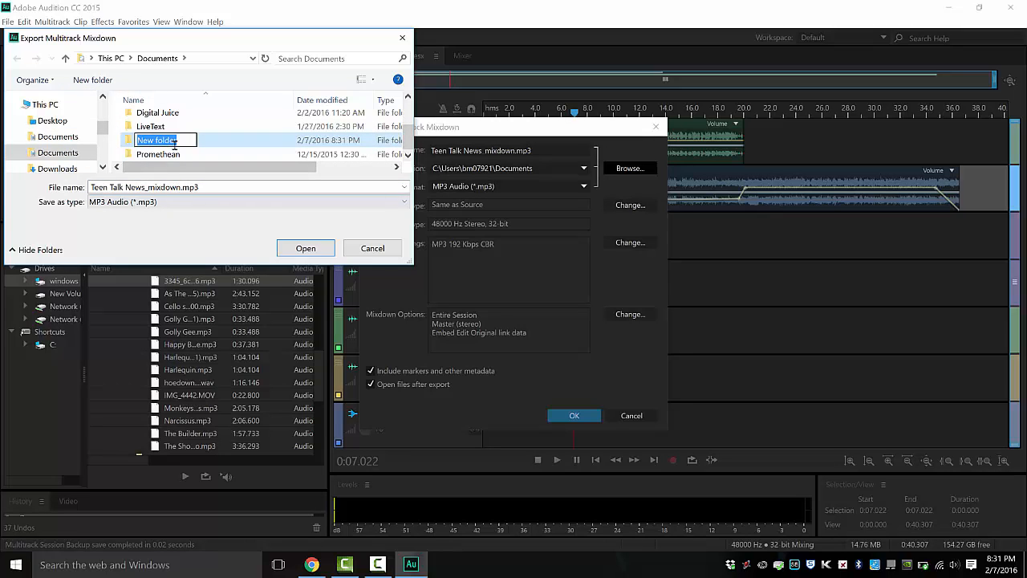
{"action": "type", "text": "Teen Ta"}
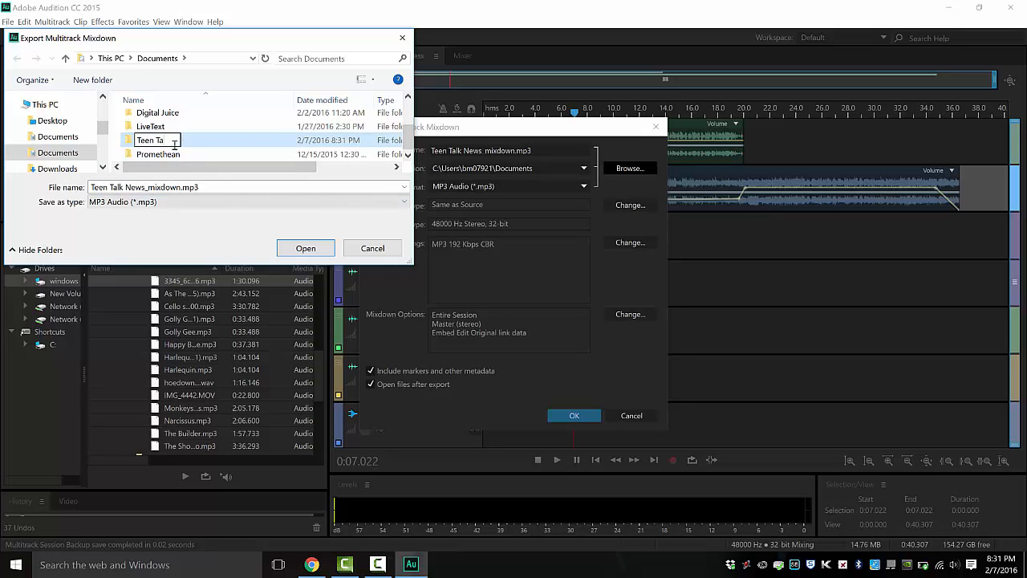
{"action": "type", "text": "lk Practi9ce"}
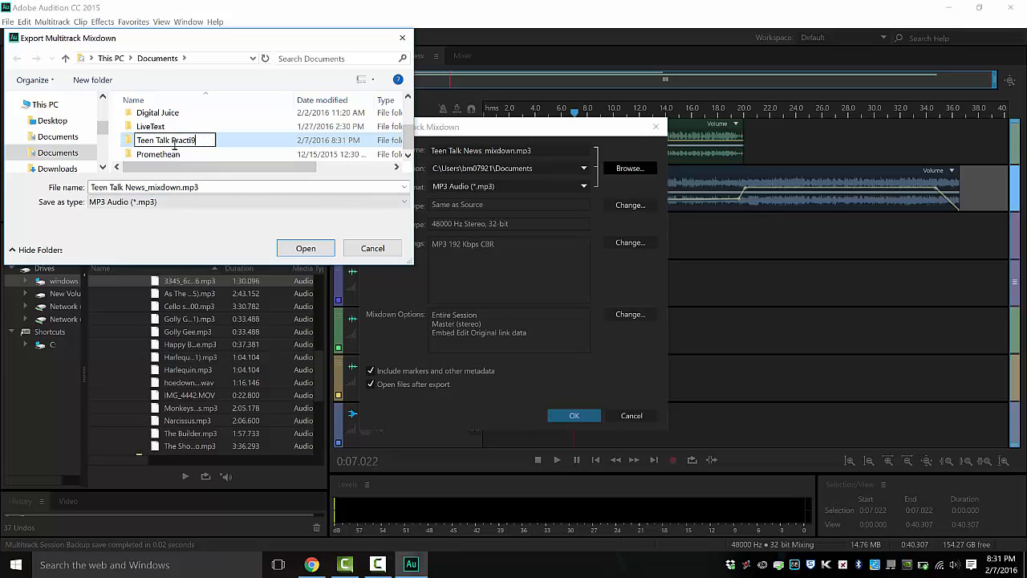
{"action": "key", "text": "BackSpace"}
{"action": "key", "text": "BackSpace"}
{"action": "key", "text": "BackSpace"}
{"action": "type", "text": "ce"}
{"action": "key", "text": "Return"}
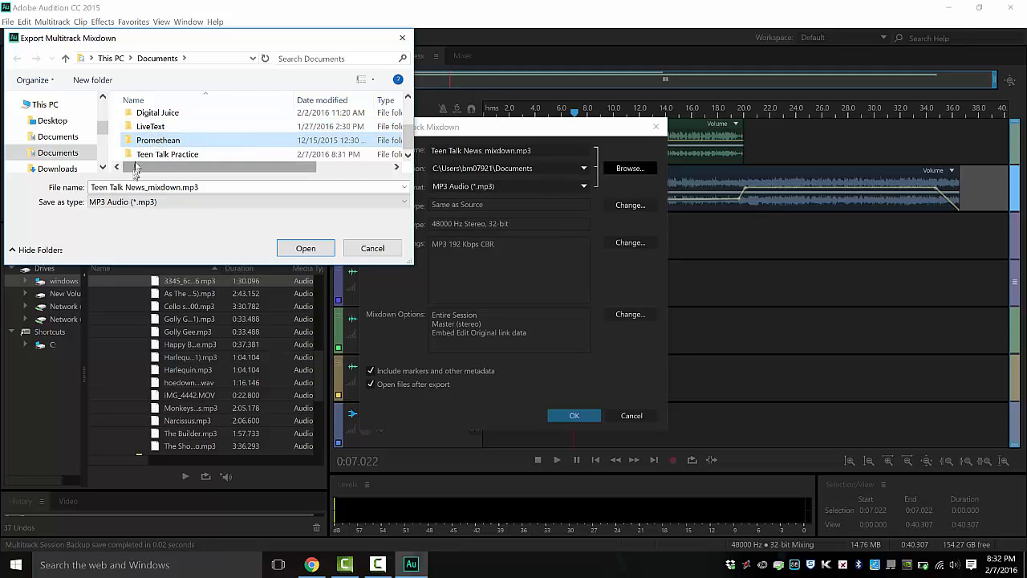
{"action": "double_click", "coordinate": [153, 154]}
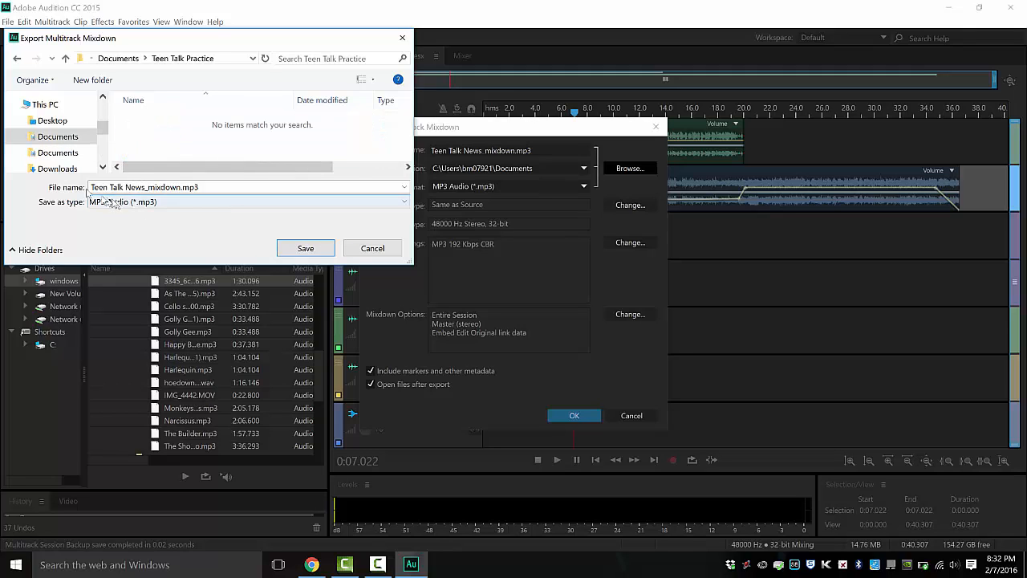
{"action": "left_click", "coordinate": [304, 248]}
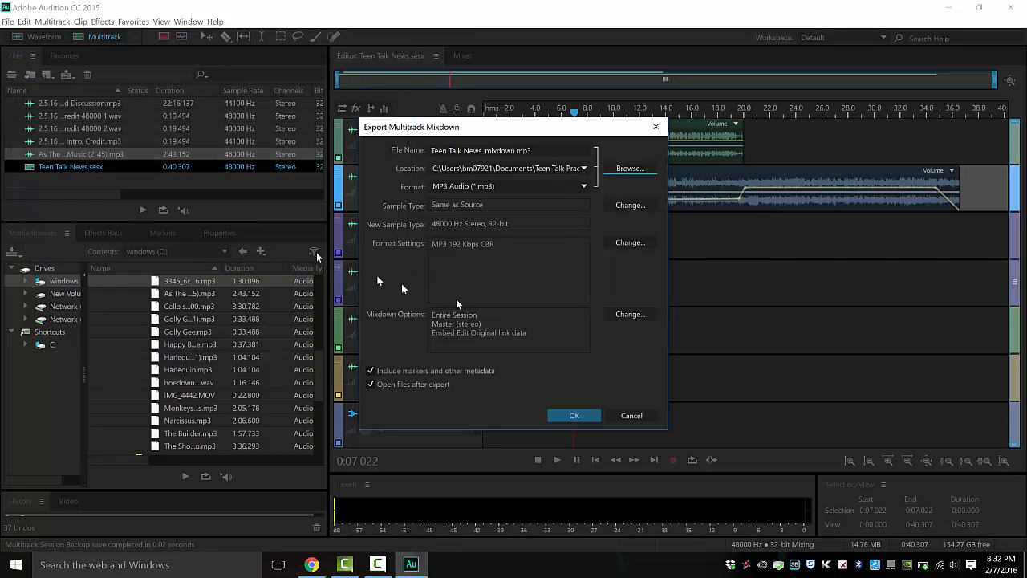
- Export Teen Talk News_mixdown.mp3 and scrub the playhead to about 11 seconds to check the mix
{"action": "left_click", "coordinate": [587, 416]}
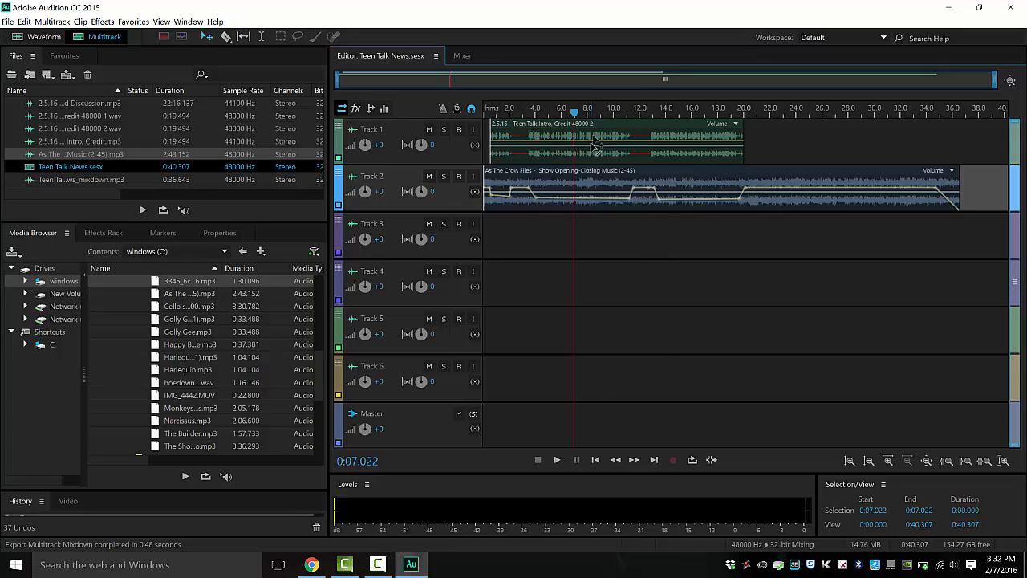
{"action": "left_click_drag", "start_coordinate": [576, 113], "coordinate": [634, 129]}
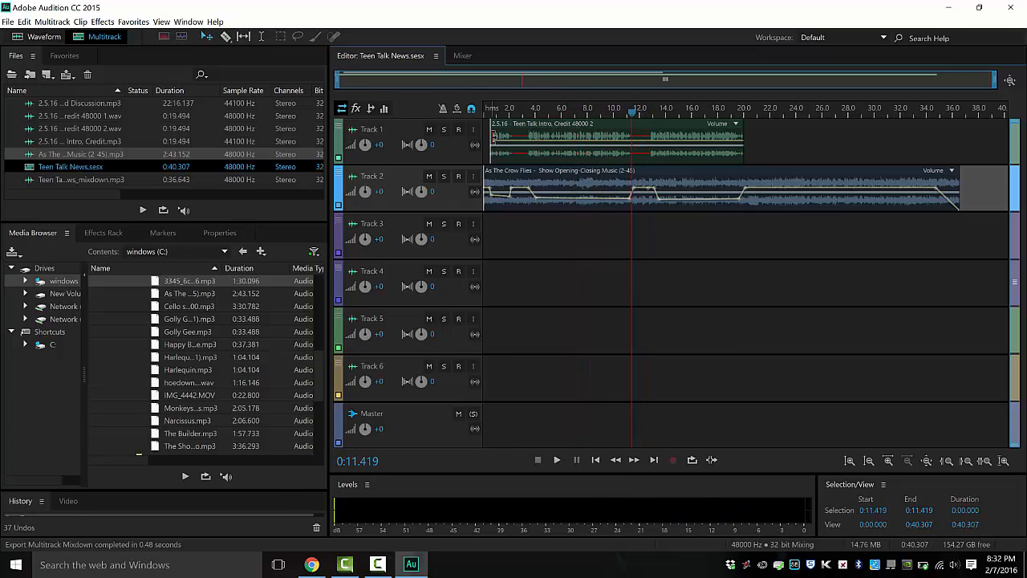